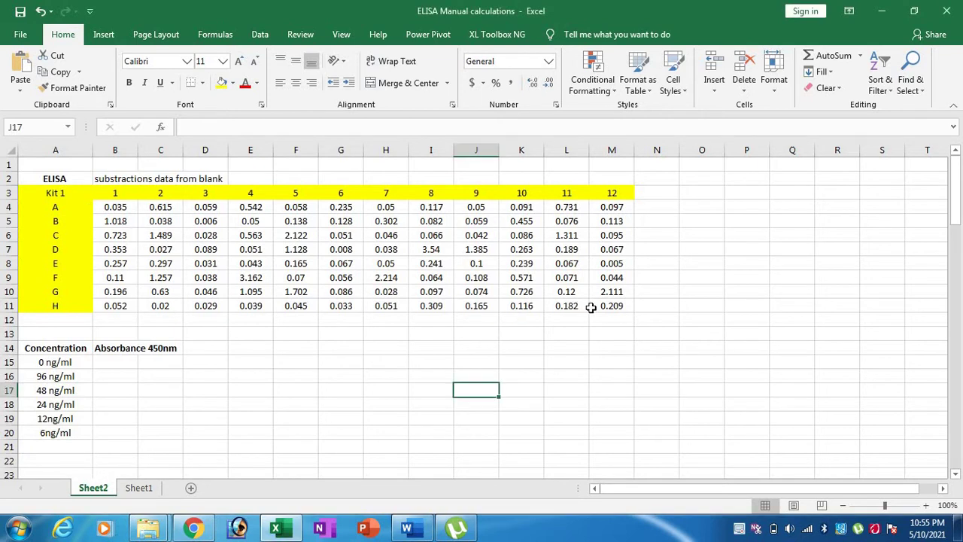
Examine the Kit 1 plate readings in A3:M11, checking the individual row A values.
{"action": "left_click_drag", "start_coordinate": [607, 307], "coordinate": [53, 193]}
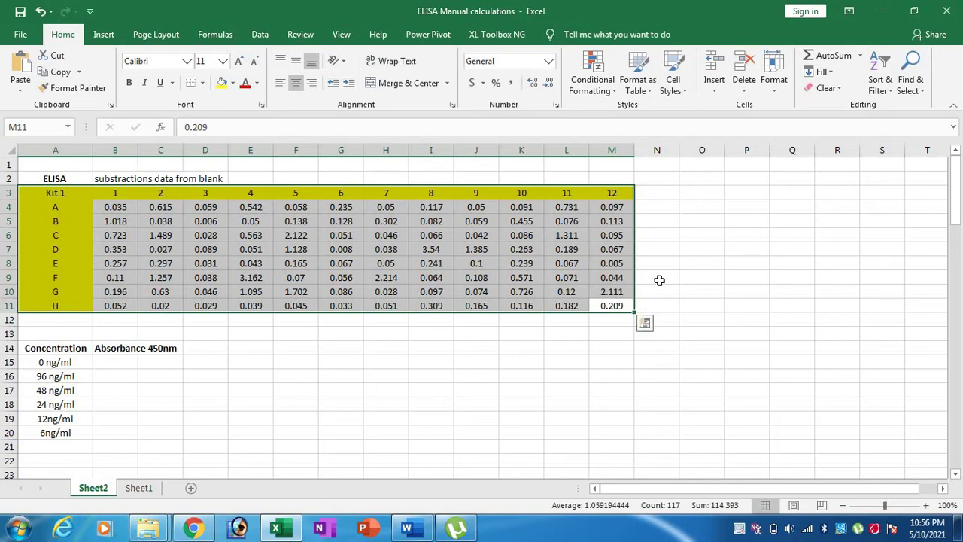
{"action": "left_click", "coordinate": [670, 235]}
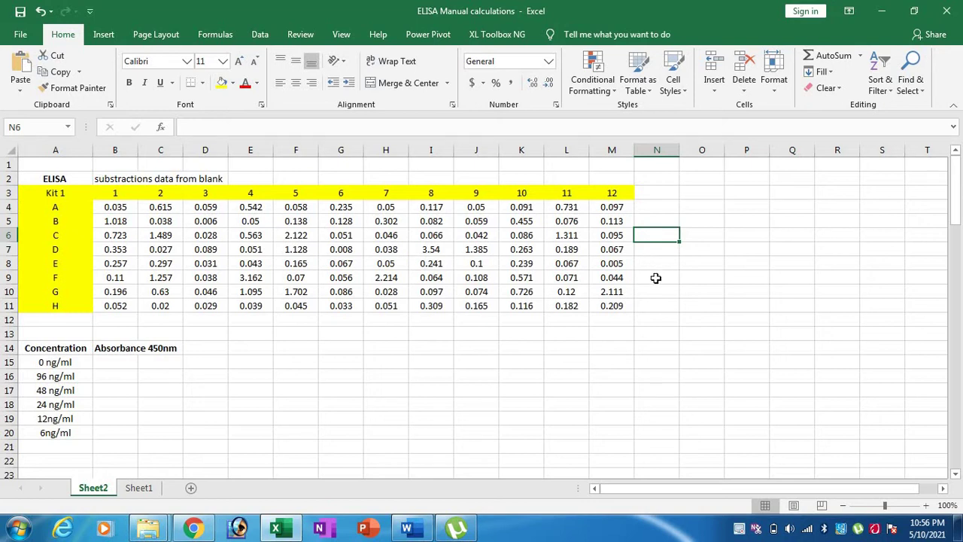
{"action": "left_click", "coordinate": [123, 209]}
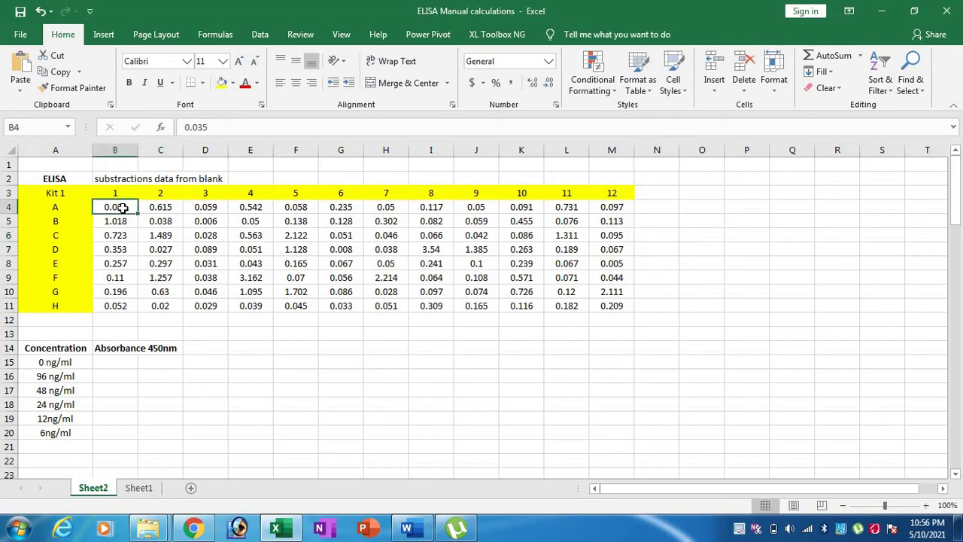
{"action": "left_click", "coordinate": [171, 209]}
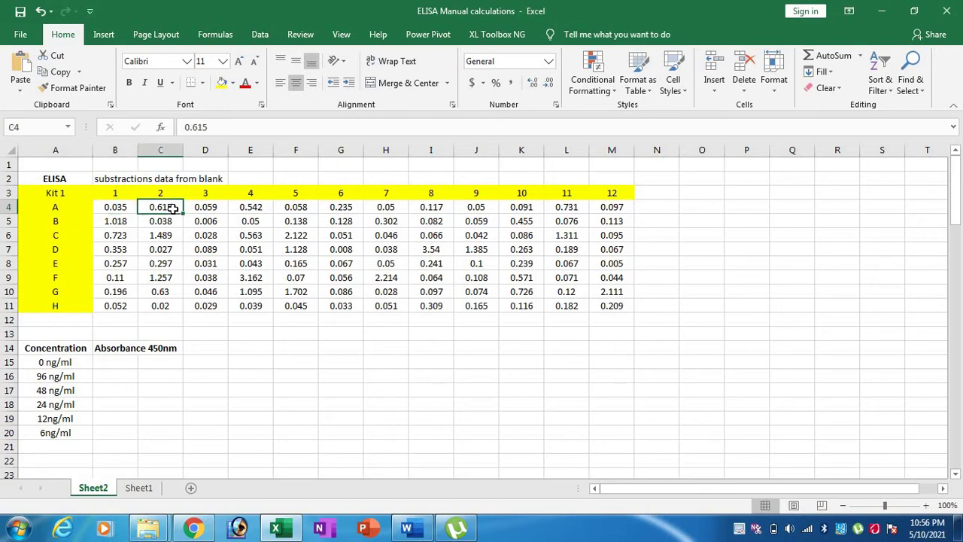
{"action": "key", "text": "Right"}
{"action": "left_click", "coordinate": [244, 211]}
{"action": "left_click", "coordinate": [293, 208]}
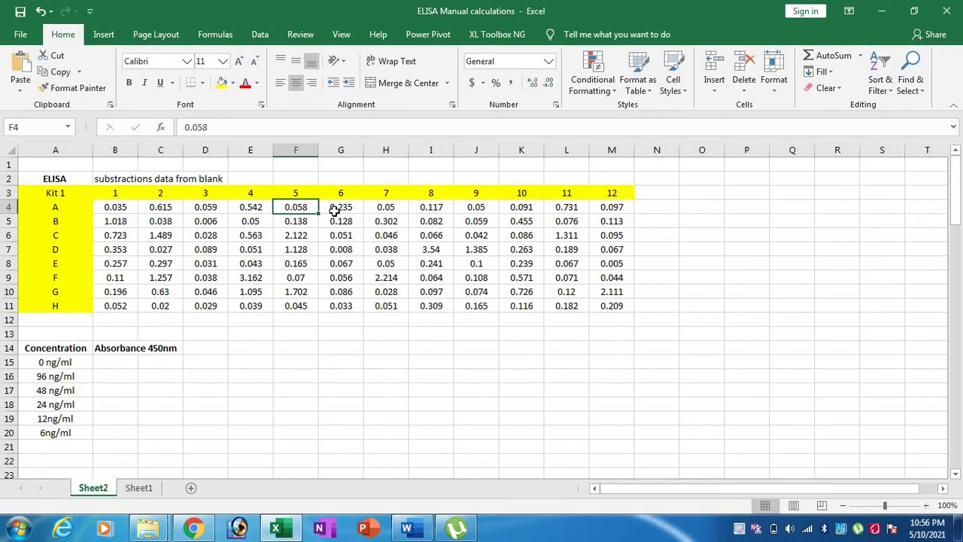
{"action": "left_click", "coordinate": [334, 211]}
{"action": "left_click", "coordinate": [386, 208]}
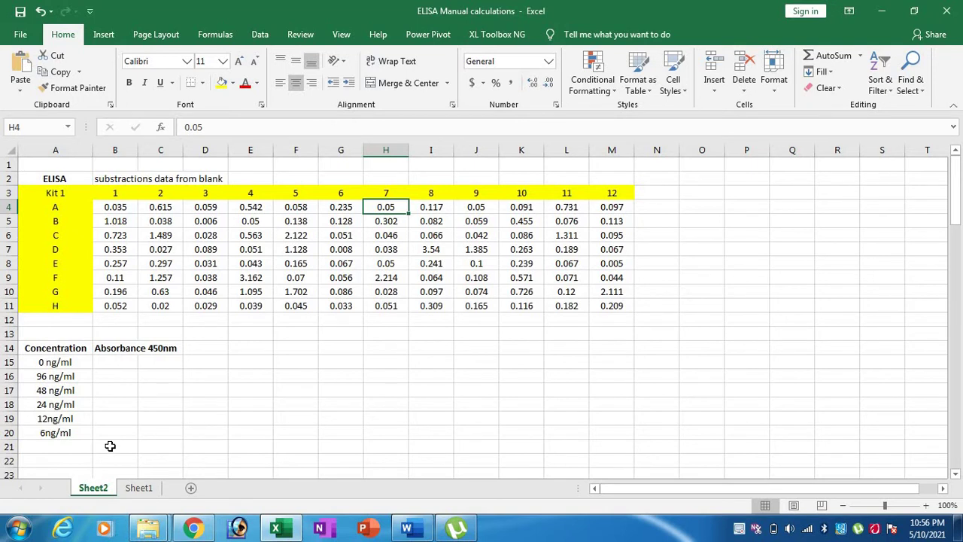
{"action": "left_click", "coordinate": [126, 210]}
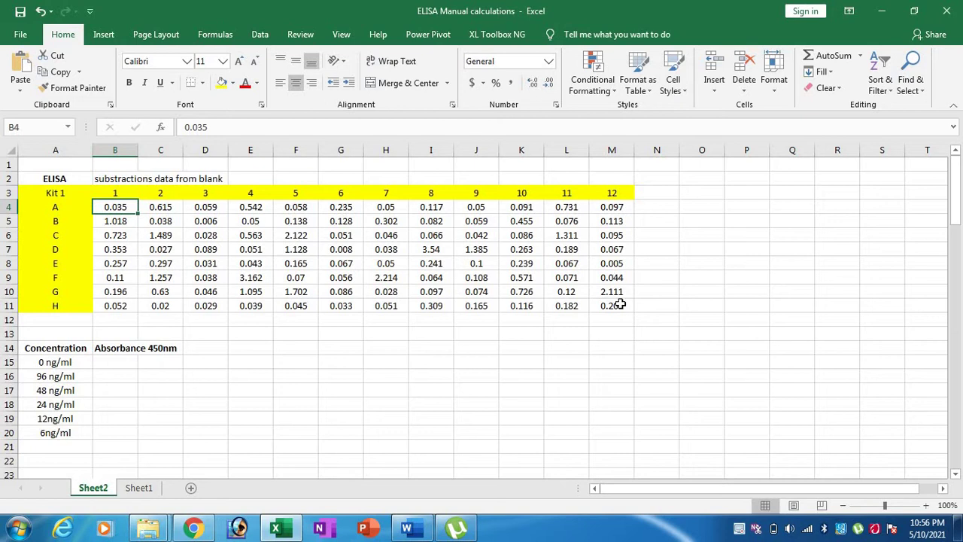
Enter the blank-subtraction formula =C4-B4 in cell O4.
{"action": "left_click", "coordinate": [706, 206]}
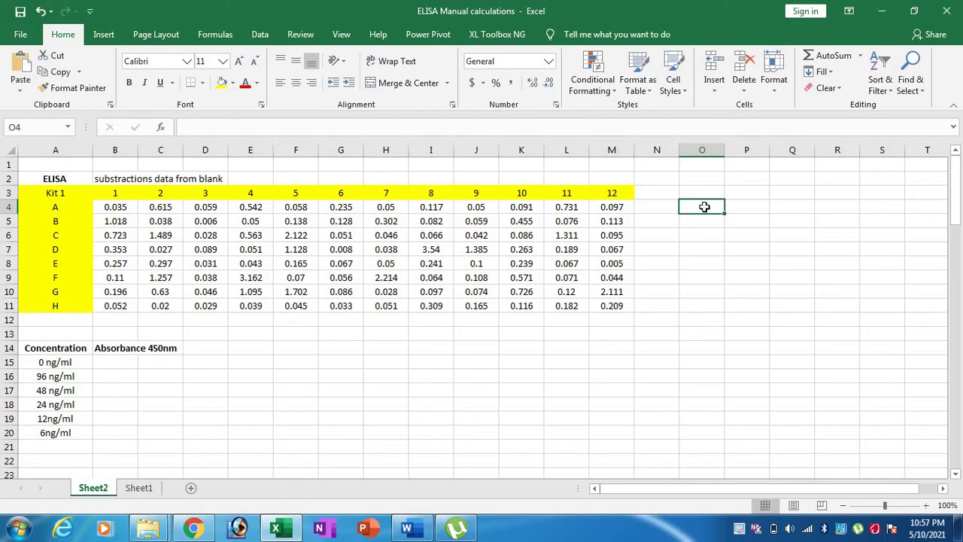
{"action": "type", "text": "="}
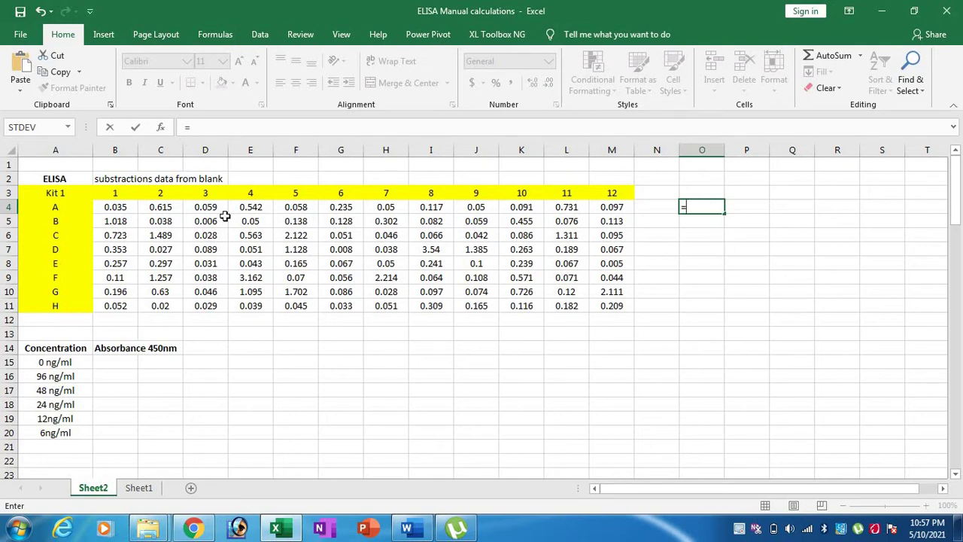
{"action": "left_click", "coordinate": [160, 208]}
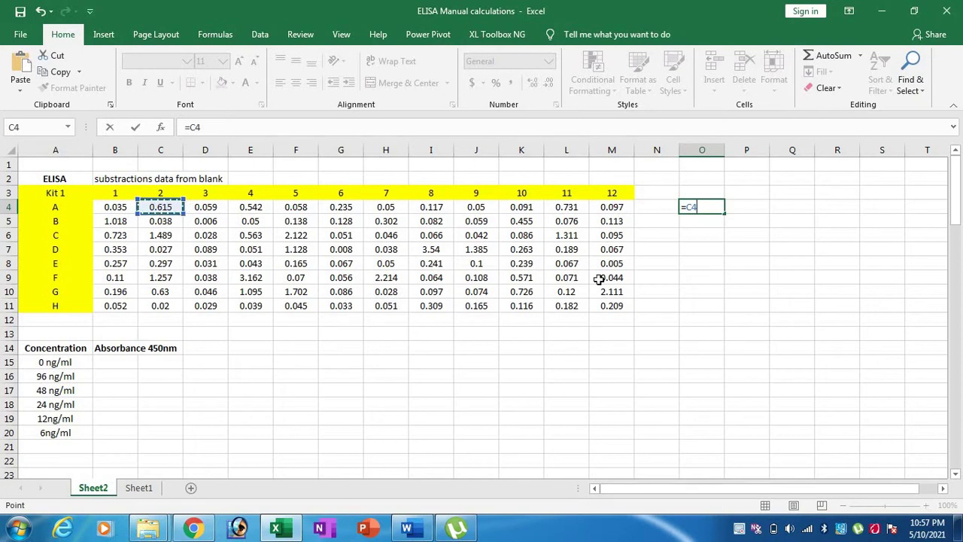
{"action": "type", "text": "-"}
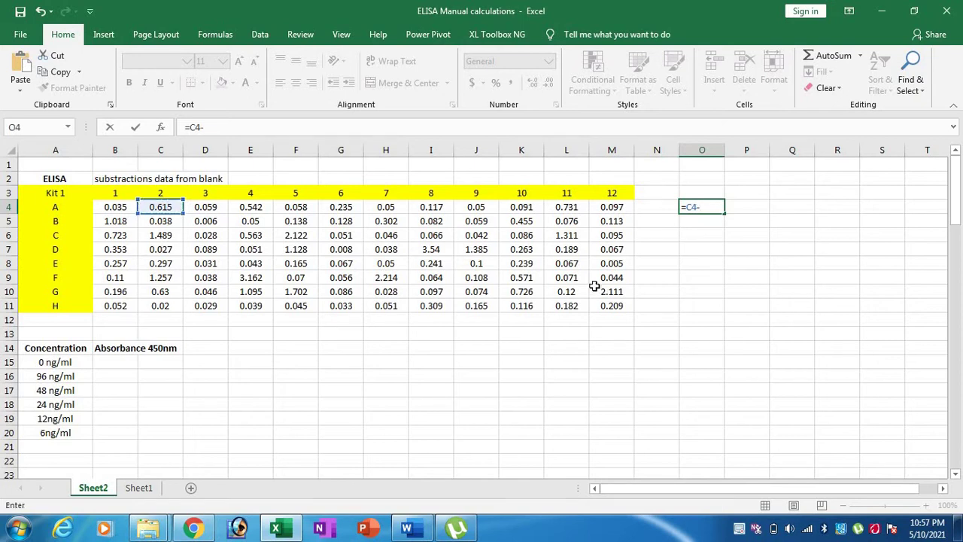
{"action": "left_click", "coordinate": [113, 207]}
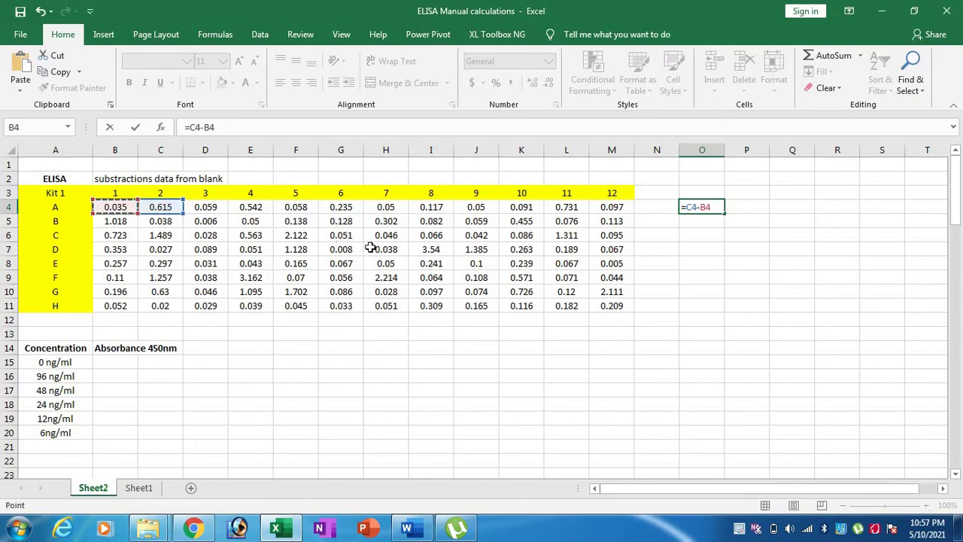
{"action": "key", "text": "Return"}
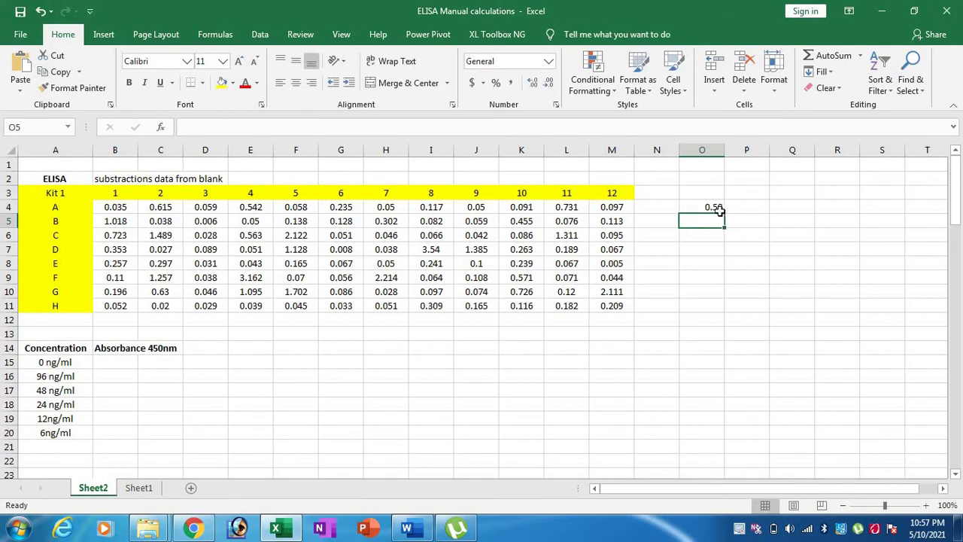
Fill the subtraction formula from O4 across the range O4:AD11 and review it against the plate data.
{"action": "left_click", "coordinate": [713, 207]}
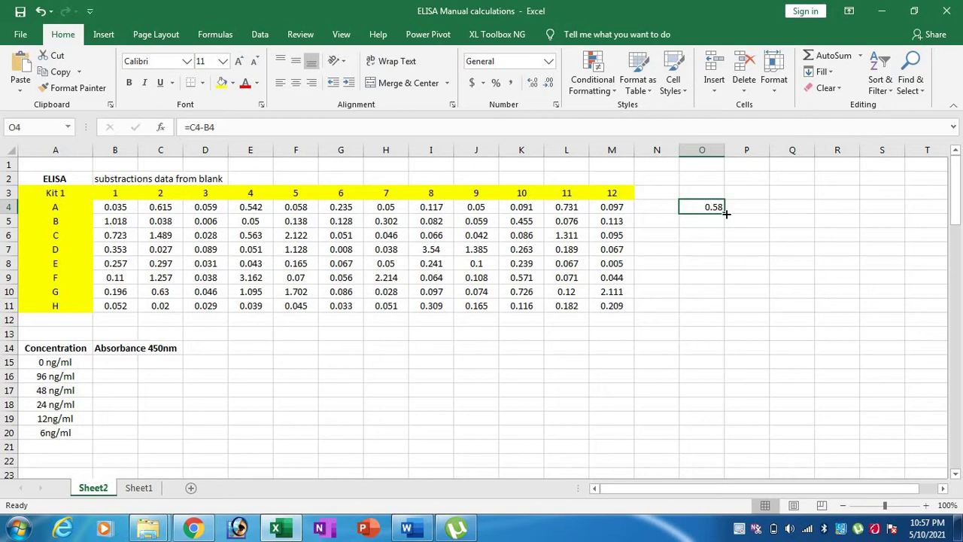
{"action": "left_click_drag", "start_coordinate": [726, 214], "coordinate": [896, 314]}
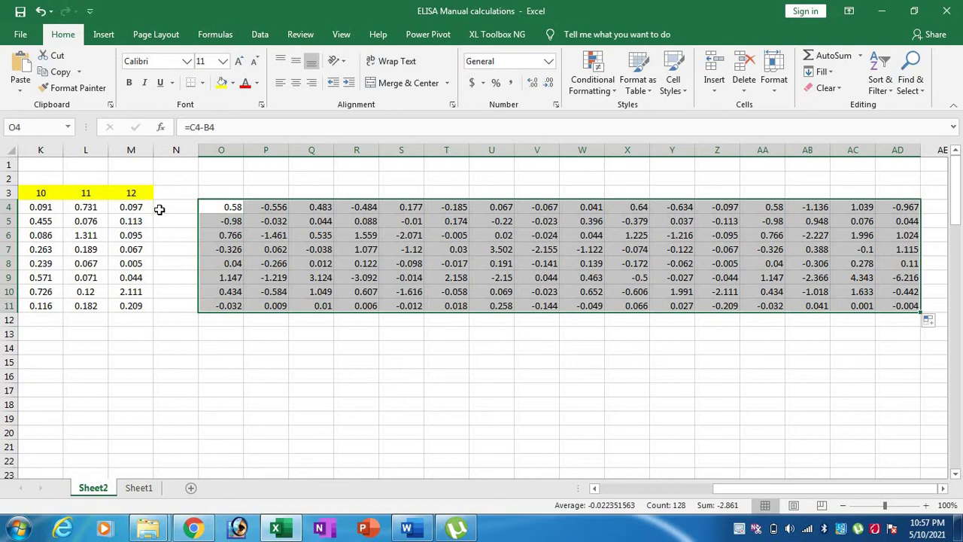
{"action": "left_click_drag", "start_coordinate": [741, 490], "coordinate": [582, 429]}
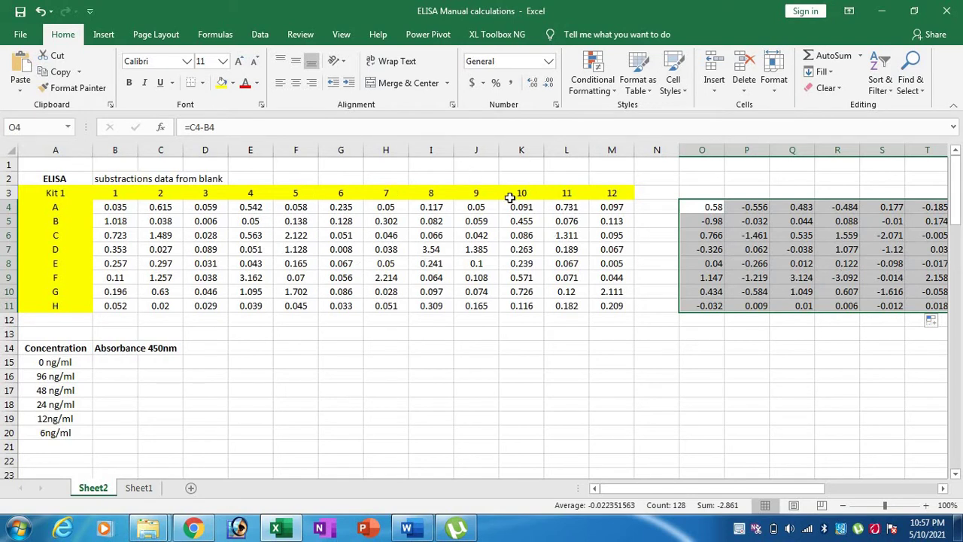
{"action": "left_click", "coordinate": [208, 277]}
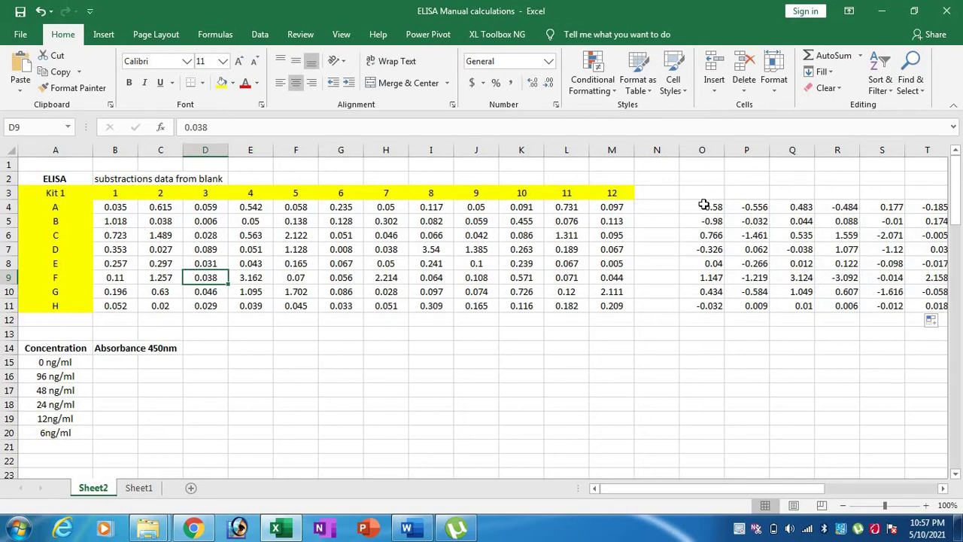
{"action": "left_click", "coordinate": [703, 204]}
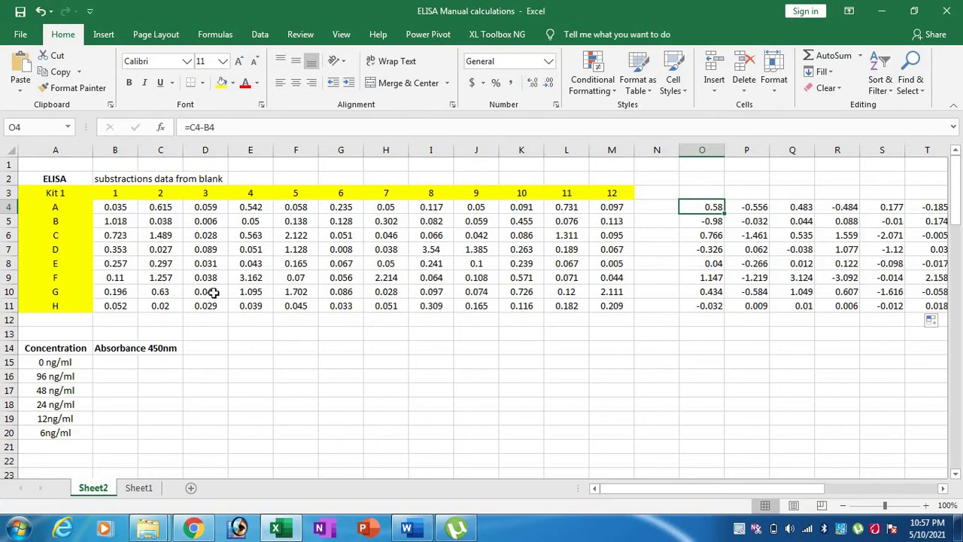
{"action": "left_click", "coordinate": [164, 207]}
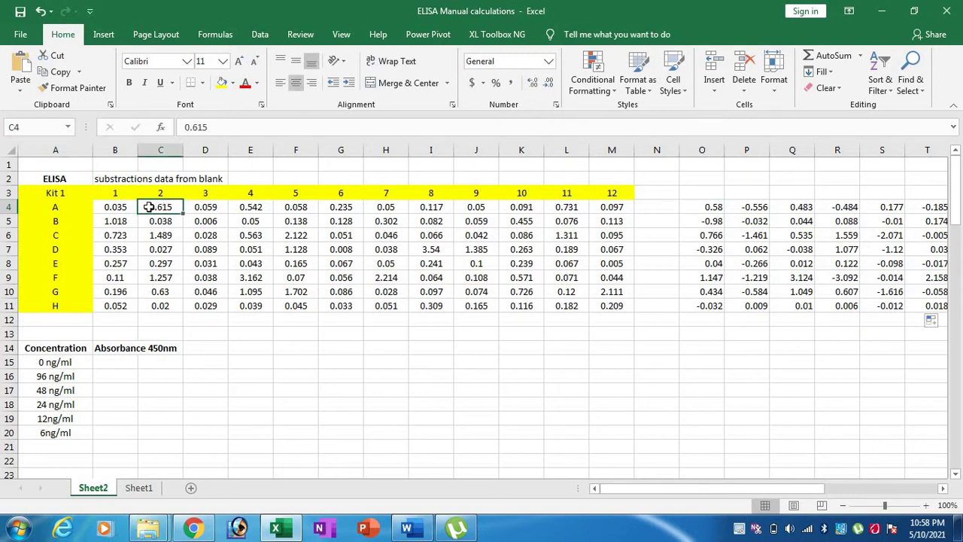
Copy the row A readings in B4:M4 and paste them transposed under Absorbance 450nm, starting at B15.
{"action": "left_click_drag", "start_coordinate": [125, 207], "coordinate": [603, 215]}
{"action": "key", "text": "ctrl+c"}
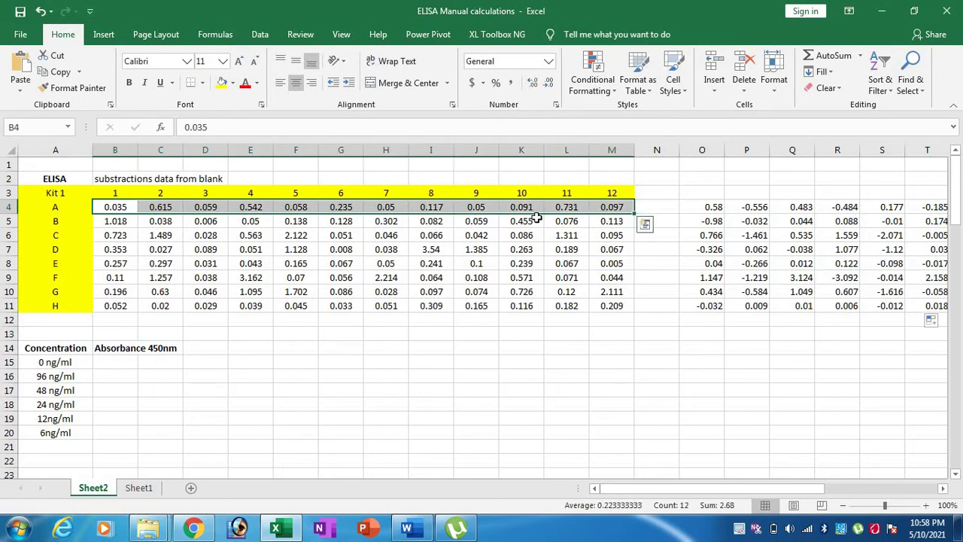
{"action": "right_click", "coordinate": [370, 216]}
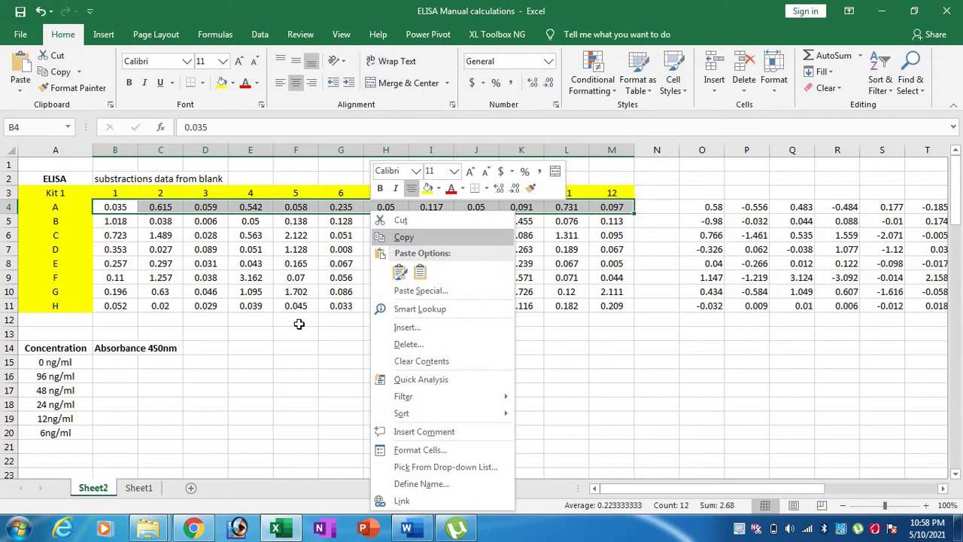
{"action": "left_click", "coordinate": [402, 235]}
{"action": "left_click", "coordinate": [110, 362]}
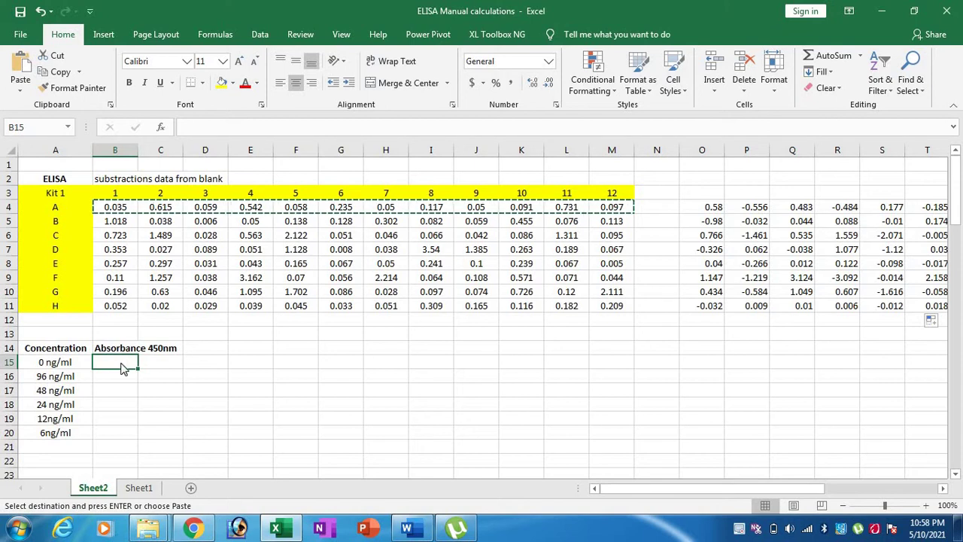
{"action": "right_click", "coordinate": [121, 362]}
{"action": "left_click", "coordinate": [143, 130]}
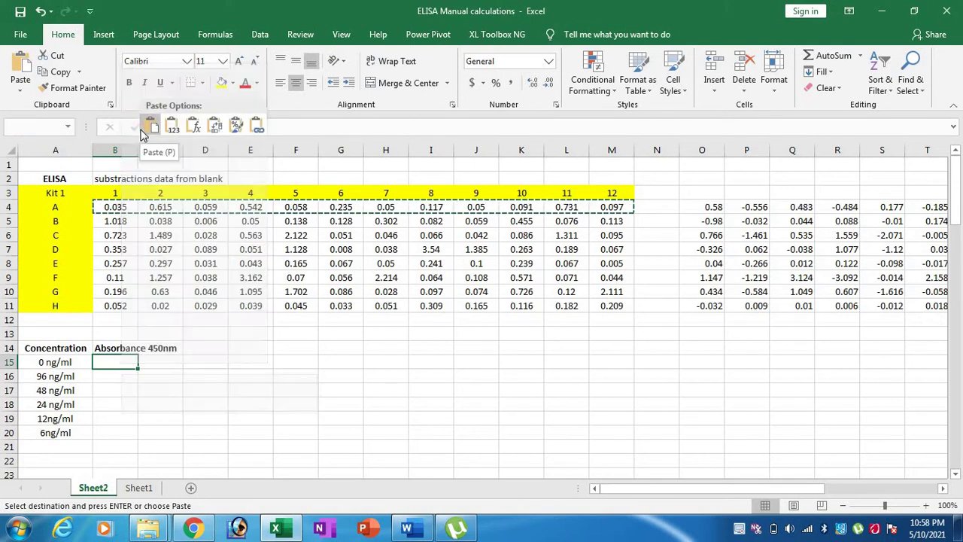
{"action": "left_click", "coordinate": [214, 127]}
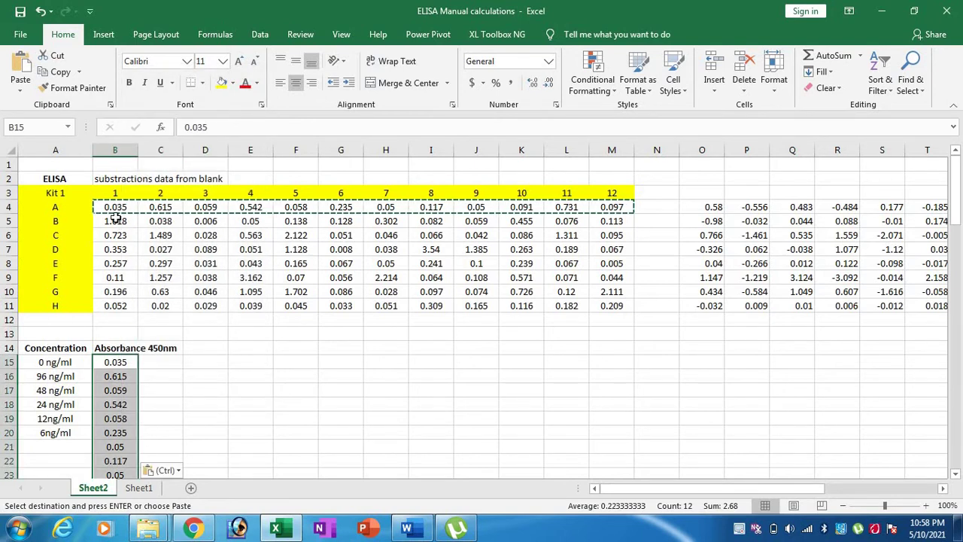
Copy the row B readings in B5:M5 and paste them transposed below the row A values, starting at B27.
{"action": "left_click_drag", "start_coordinate": [117, 221], "coordinate": [592, 225]}
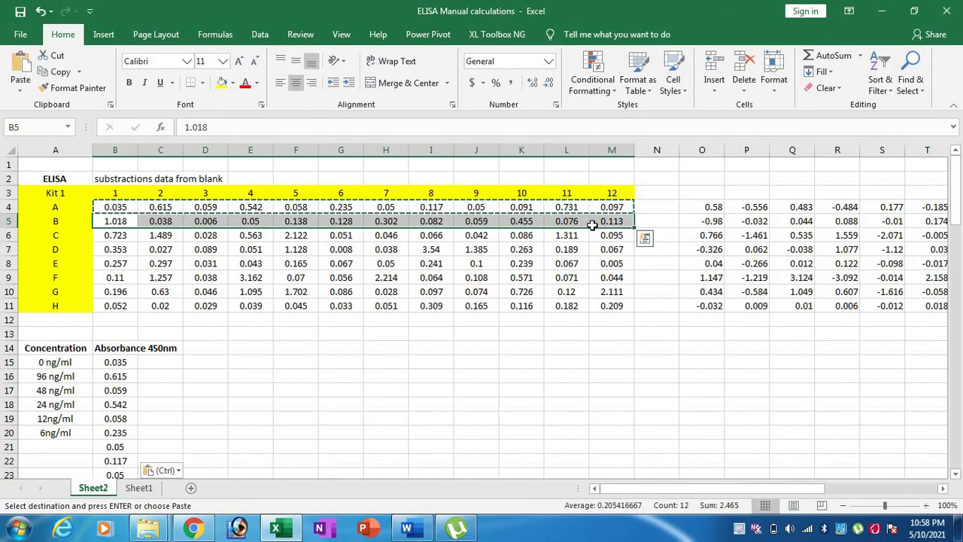
{"action": "right_click", "coordinate": [593, 230]}
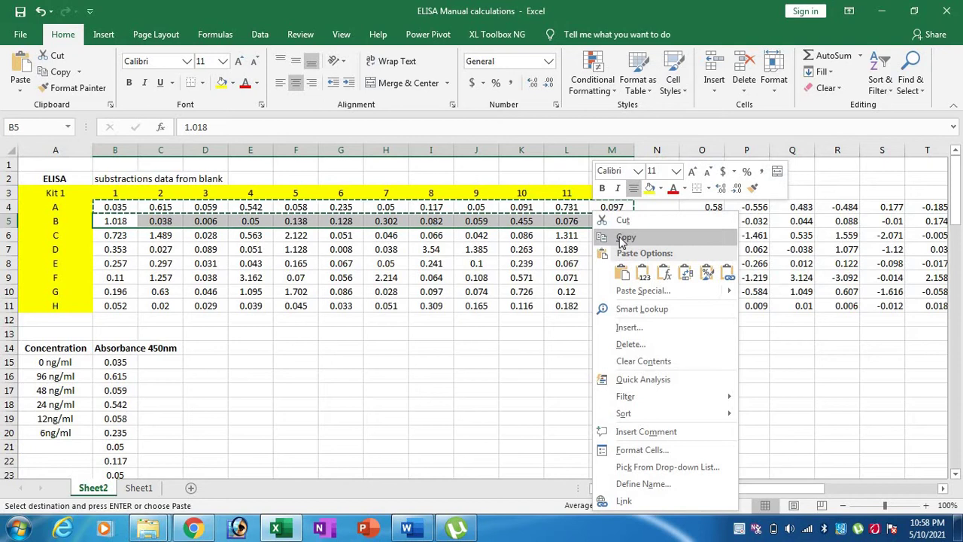
{"action": "left_click", "coordinate": [622, 239]}
{"action": "scroll", "coordinate": [256, 380], "scroll_direction": "down", "scroll_amount": 8}
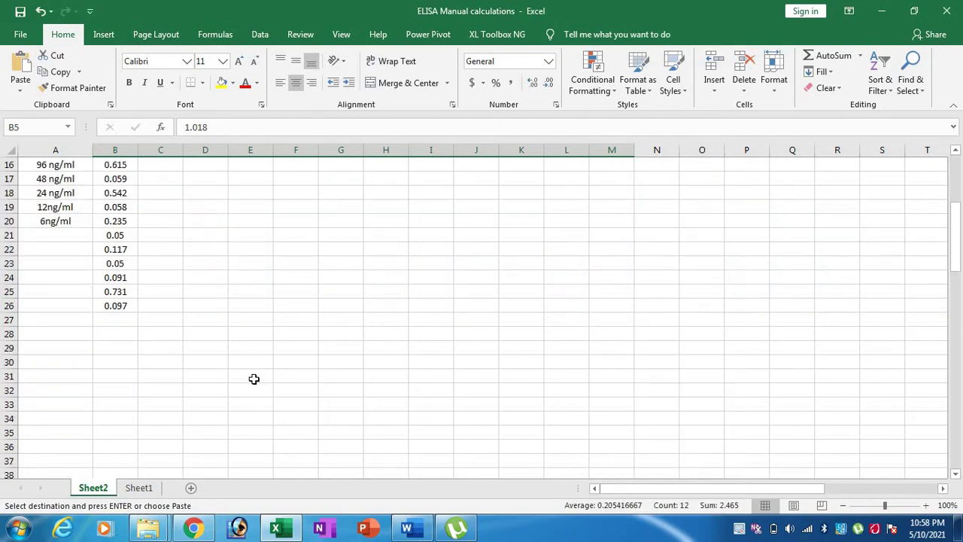
{"action": "scroll", "coordinate": [150, 301], "scroll_direction": "up", "scroll_amount": 2}
{"action": "left_click", "coordinate": [123, 277]}
{"action": "right_click", "coordinate": [123, 277]}
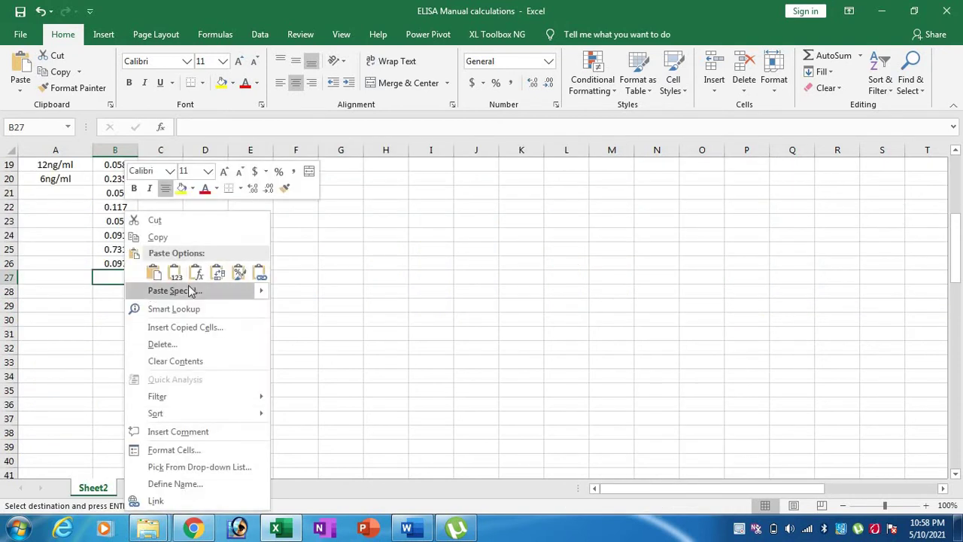
{"action": "left_click", "coordinate": [217, 272]}
Copy the row C readings in B6:M6 and paste them transposed below the row B values, starting at B39.
{"action": "scroll", "coordinate": [172, 321], "scroll_direction": "up", "scroll_amount": 5}
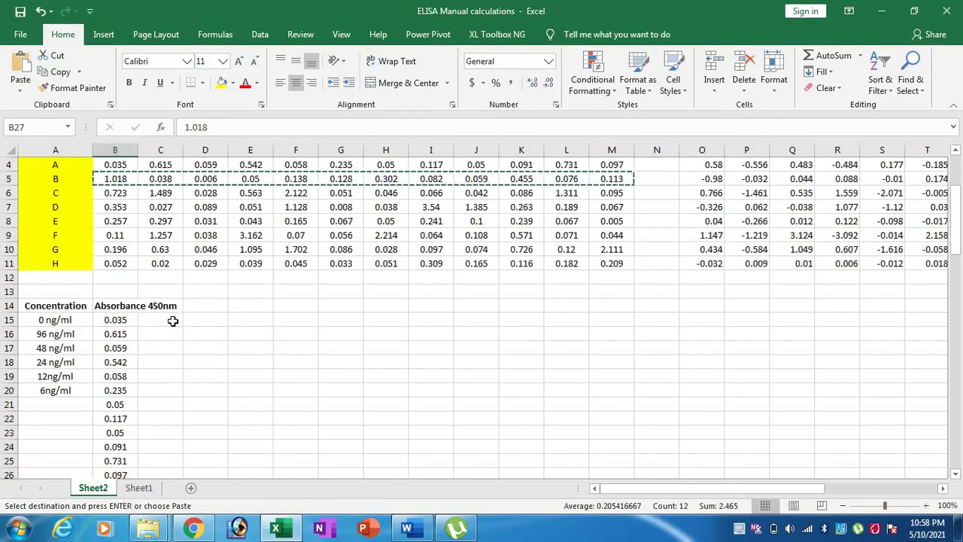
{"action": "left_click_drag", "start_coordinate": [115, 192], "coordinate": [565, 194]}
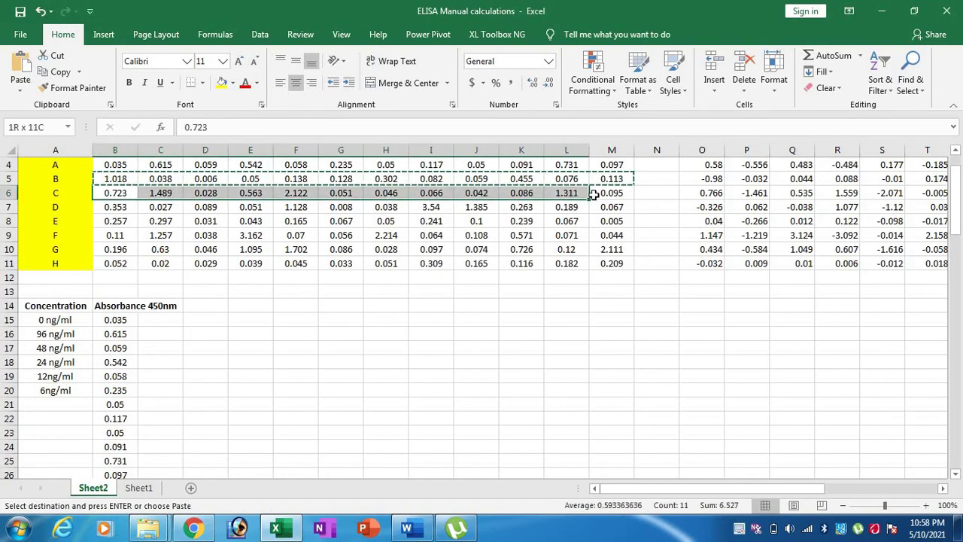
{"action": "left_click_drag", "start_coordinate": [595, 194], "coordinate": [611, 193]}
{"action": "right_click", "coordinate": [605, 194]}
{"action": "left_click", "coordinate": [628, 219]}
{"action": "scroll", "coordinate": [222, 362], "scroll_direction": "down", "scroll_amount": 1}
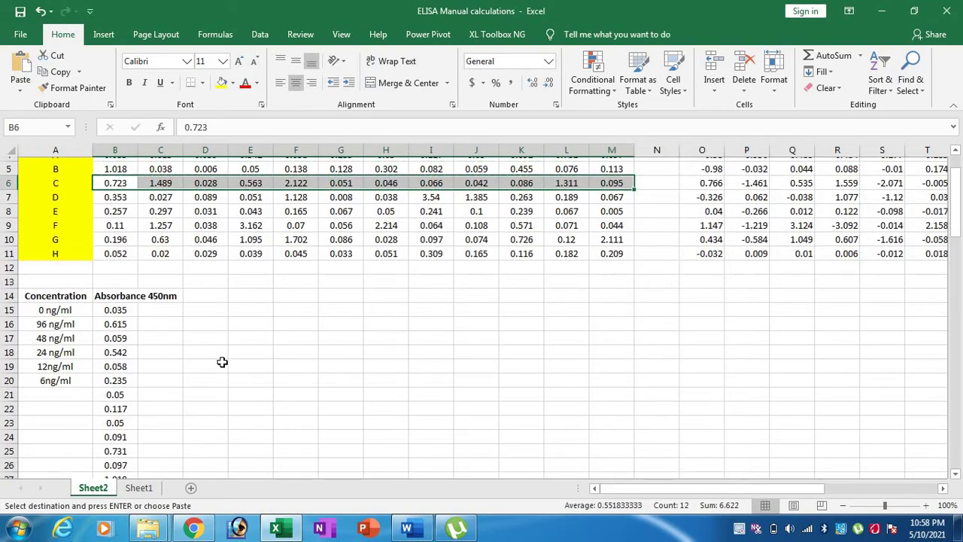
{"action": "scroll", "coordinate": [222, 362], "scroll_direction": "down", "scroll_amount": 8}
{"action": "left_click", "coordinate": [126, 323]}
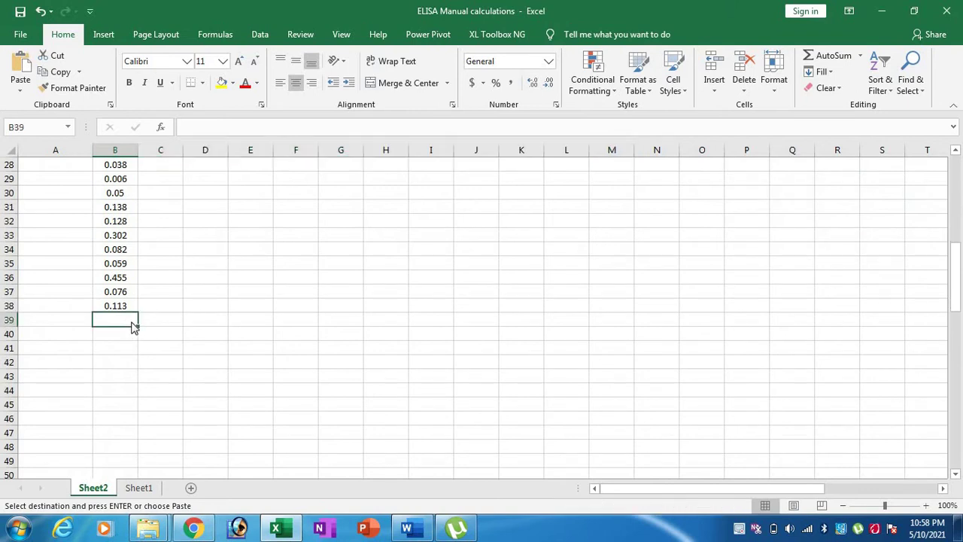
{"action": "right_click", "coordinate": [128, 323]}
{"action": "left_click", "coordinate": [226, 84]}
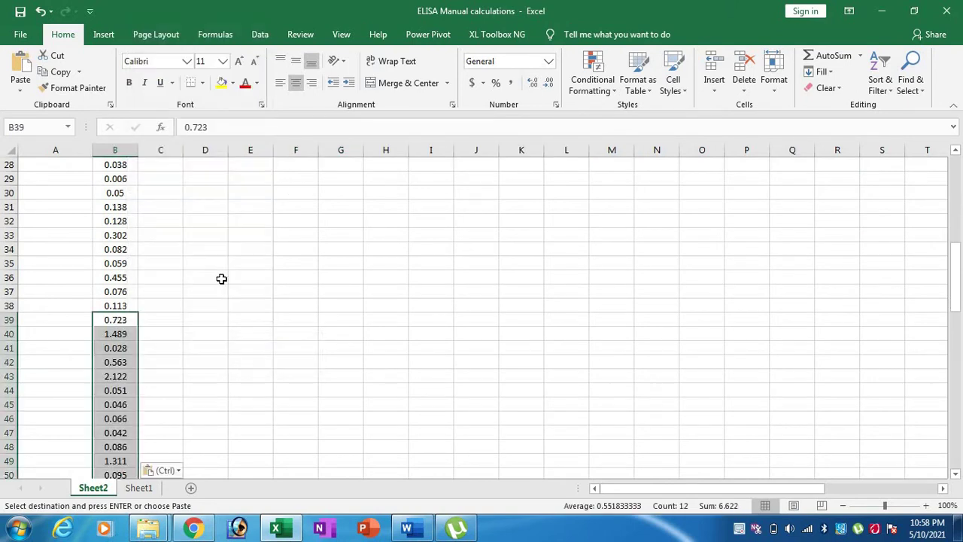
Copy the row D readings in B7:M7 and paste them transposed below the row C values, starting at B51.
{"action": "scroll", "coordinate": [226, 280], "scroll_direction": "up", "scroll_amount": 9}
{"action": "left_click_drag", "start_coordinate": [111, 250], "coordinate": [595, 253]}
{"action": "right_click", "coordinate": [594, 252]}
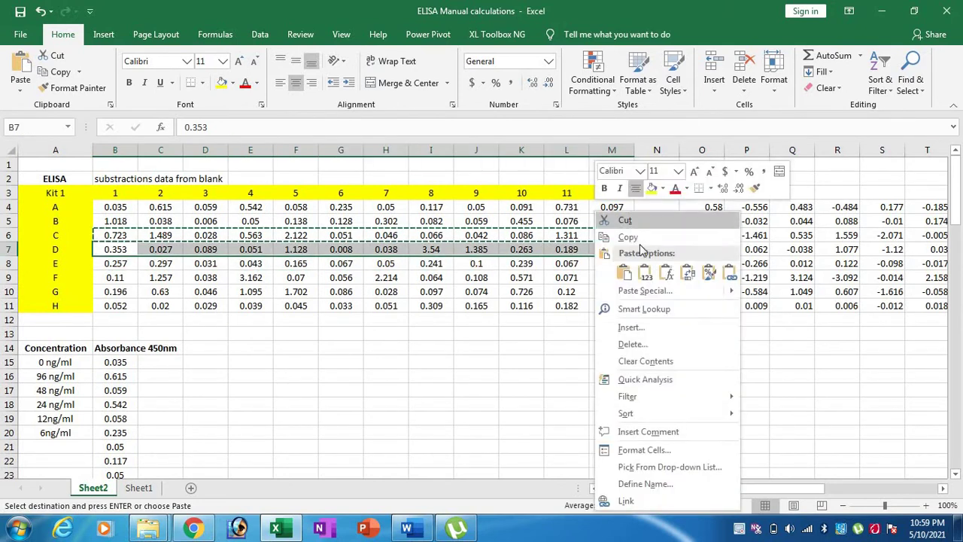
{"action": "left_click", "coordinate": [606, 235]}
{"action": "scroll", "coordinate": [201, 362], "scroll_direction": "down", "scroll_amount": 9}
{"action": "scroll", "coordinate": [170, 326], "scroll_direction": "down", "scroll_amount": 8}
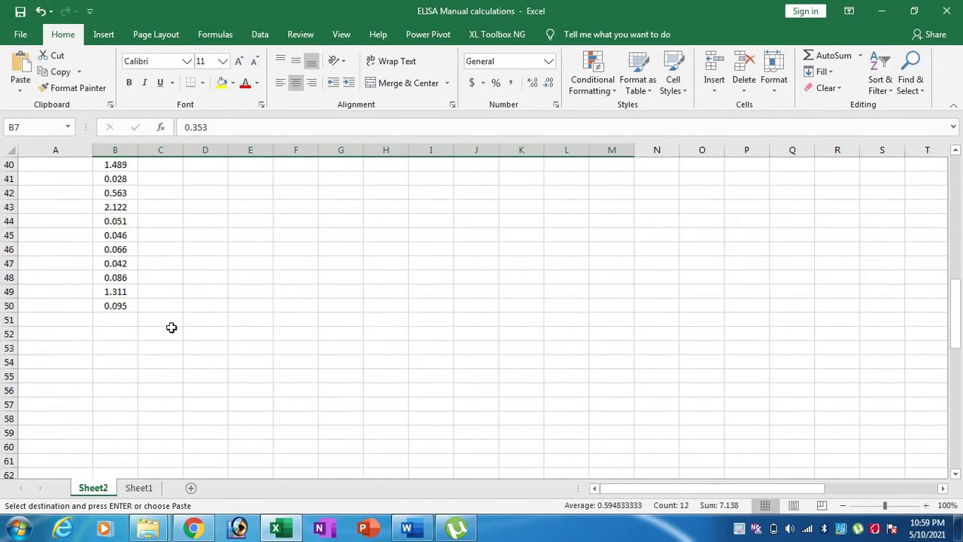
{"action": "scroll", "coordinate": [125, 234], "scroll_direction": "up", "scroll_amount": 2}
{"action": "left_click", "coordinate": [124, 238]}
{"action": "right_click", "coordinate": [124, 239]}
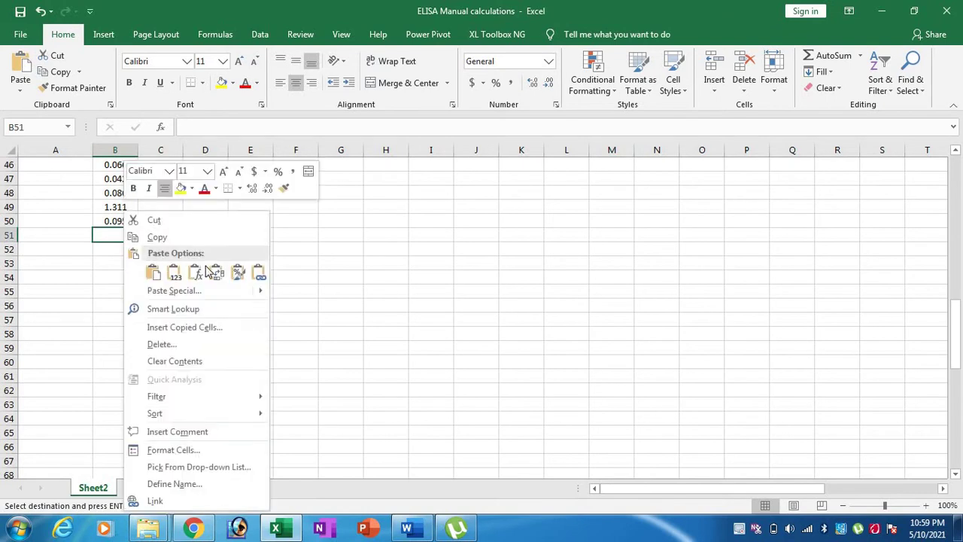
{"action": "left_click", "coordinate": [219, 272]}
{"action": "scroll", "coordinate": [226, 292], "scroll_direction": "up", "scroll_amount": 15}
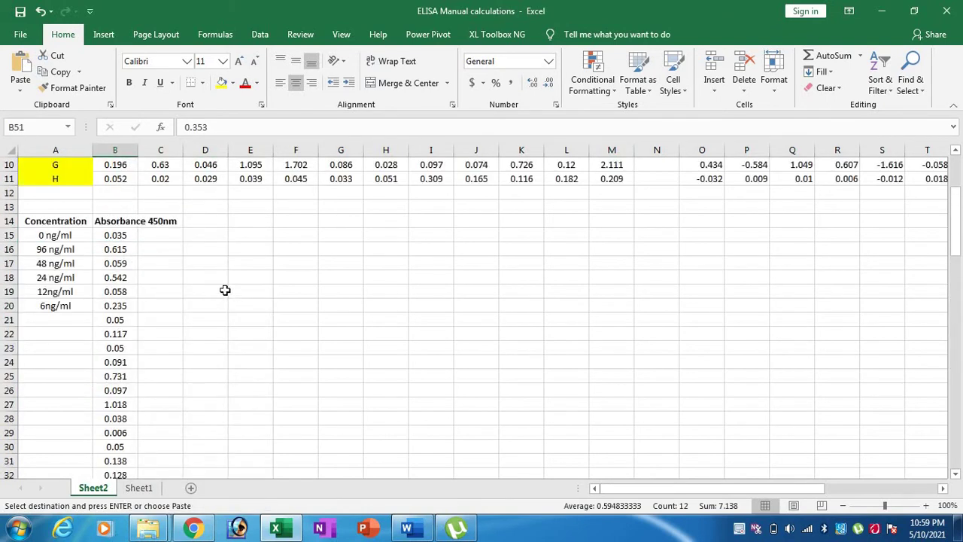
{"action": "left_click_drag", "start_coordinate": [120, 263], "coordinate": [608, 271]}
{"action": "right_click", "coordinate": [608, 271]}
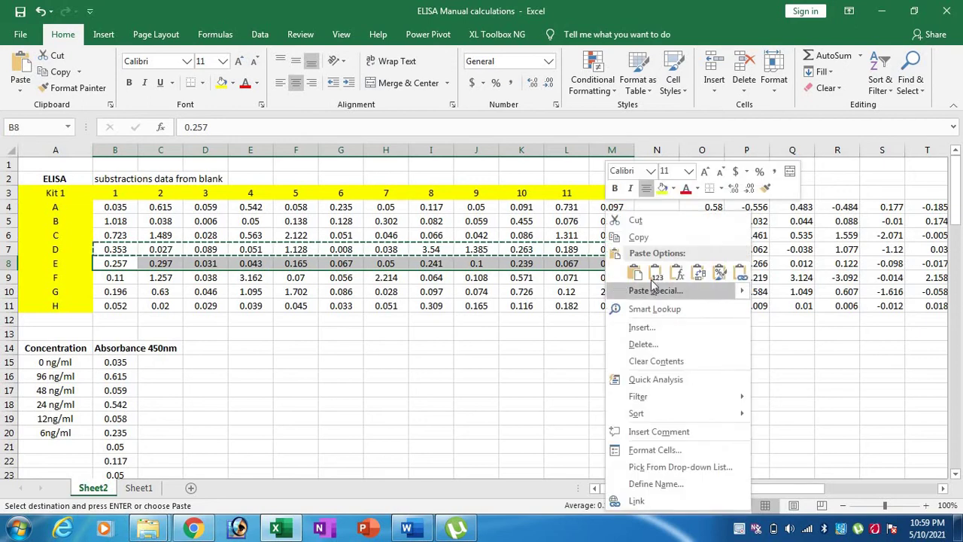
{"action": "left_click", "coordinate": [704, 275]}
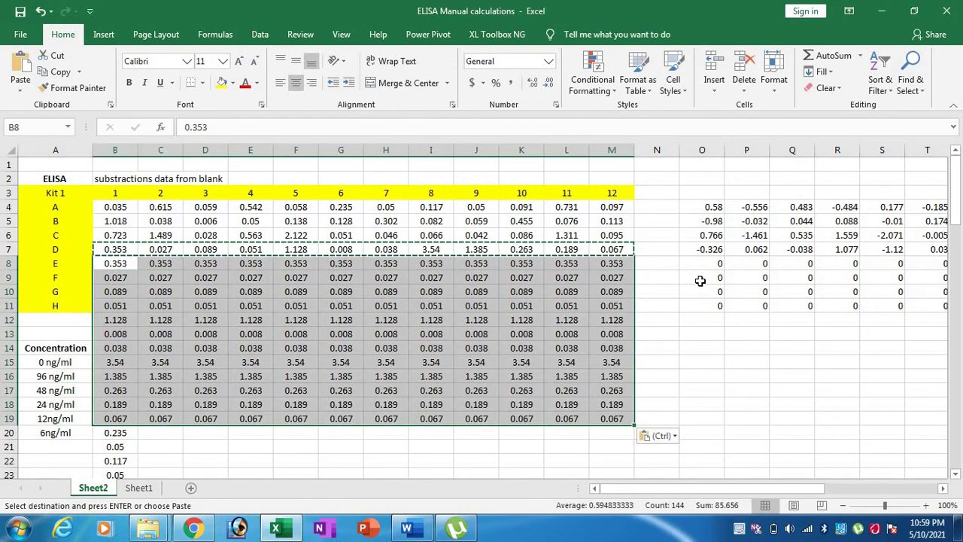
{"action": "key", "text": "ctrl+z"}
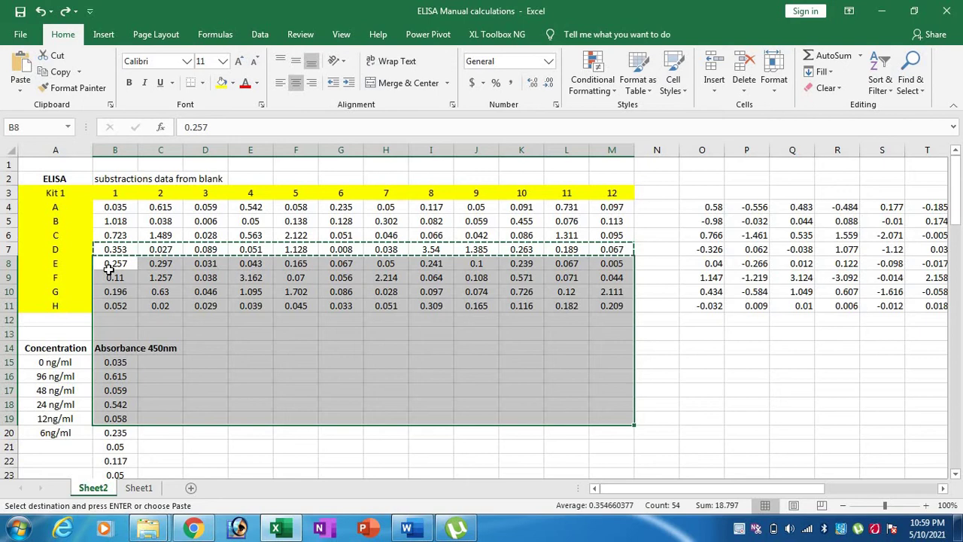
Copy the row D readings in B7:M7 again and paste them transposed under the column's last value, starting at B63.
{"action": "left_click_drag", "start_coordinate": [117, 249], "coordinate": [613, 249]}
{"action": "right_click", "coordinate": [583, 249]}
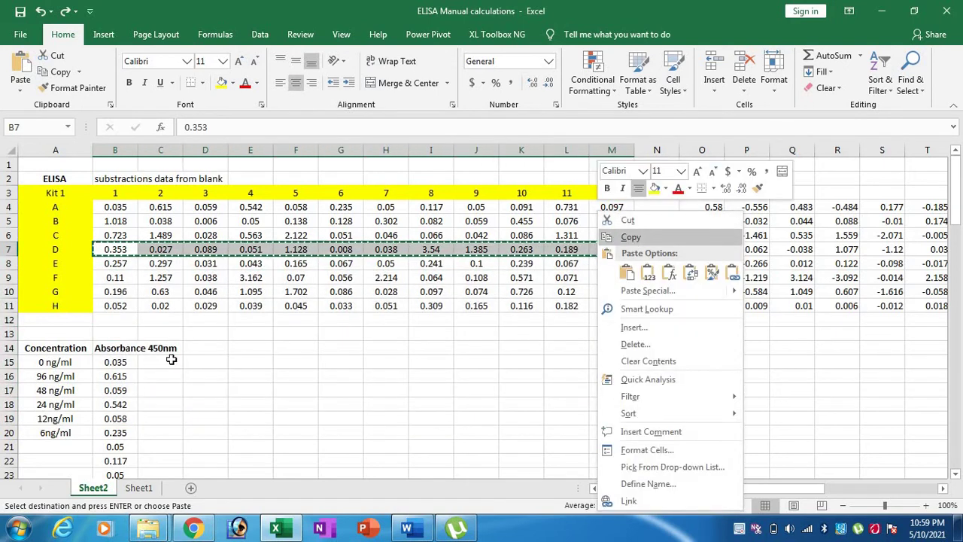
{"action": "left_click", "coordinate": [613, 234]}
{"action": "scroll", "coordinate": [118, 375], "scroll_direction": "down", "scroll_amount": 14}
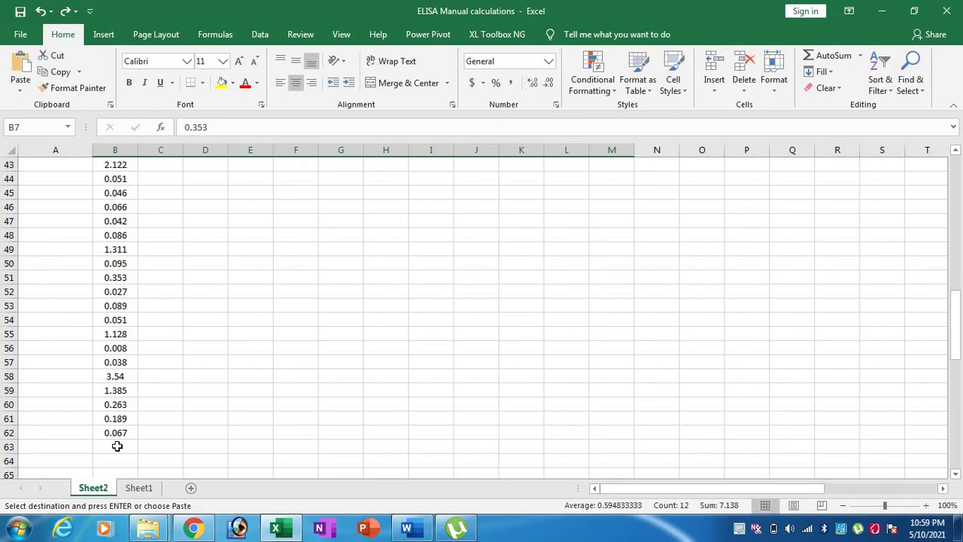
{"action": "left_click", "coordinate": [116, 447]}
{"action": "right_click", "coordinate": [120, 444]}
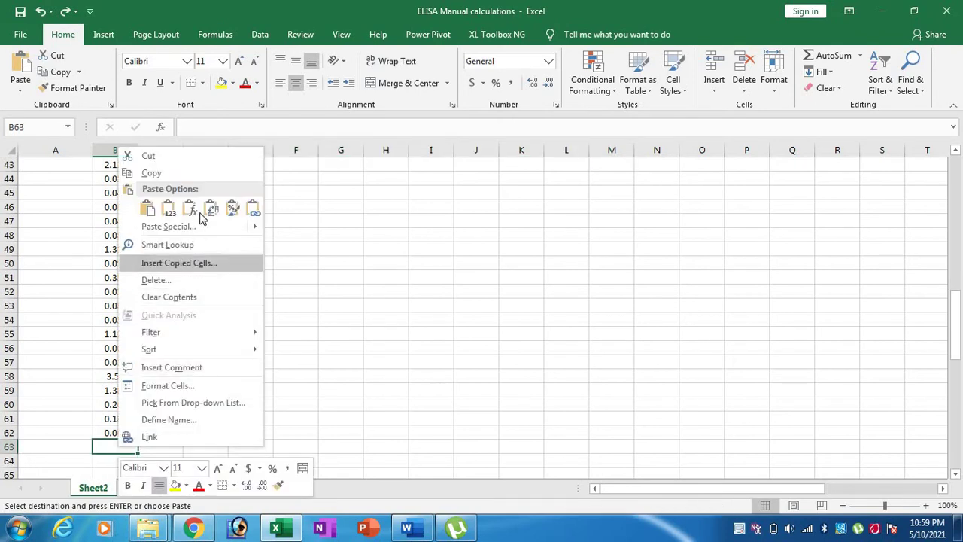
{"action": "left_click", "coordinate": [208, 210]}
Copy the row E readings in B8:M8 and paste them transposed at the end of the absorbance column, starting at B75.
{"action": "scroll", "coordinate": [208, 209], "scroll_direction": "up", "scroll_amount": 13}
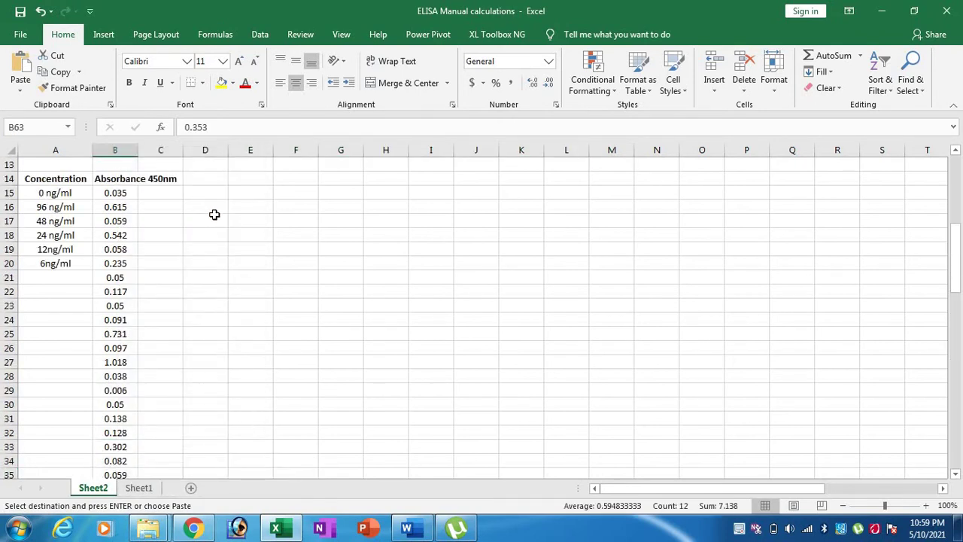
{"action": "left_click_drag", "start_coordinate": [118, 222], "coordinate": [161, 221]}
{"action": "left_click_drag", "start_coordinate": [504, 232], "coordinate": [608, 222]}
{"action": "right_click", "coordinate": [604, 217]}
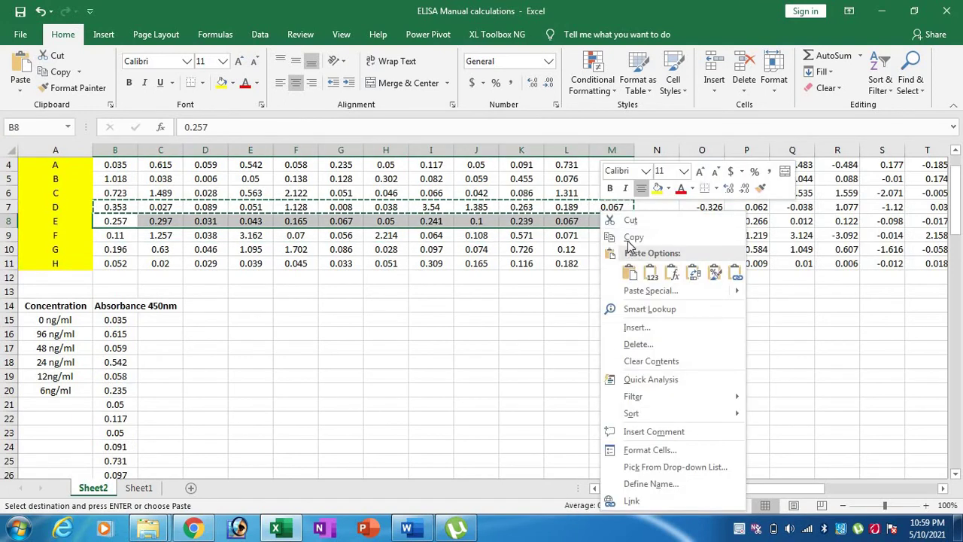
{"action": "left_click", "coordinate": [633, 237]}
{"action": "scroll", "coordinate": [208, 314], "scroll_direction": "down", "scroll_amount": 10}
{"action": "scroll", "coordinate": [208, 313], "scroll_direction": "down", "scroll_amount": 12}
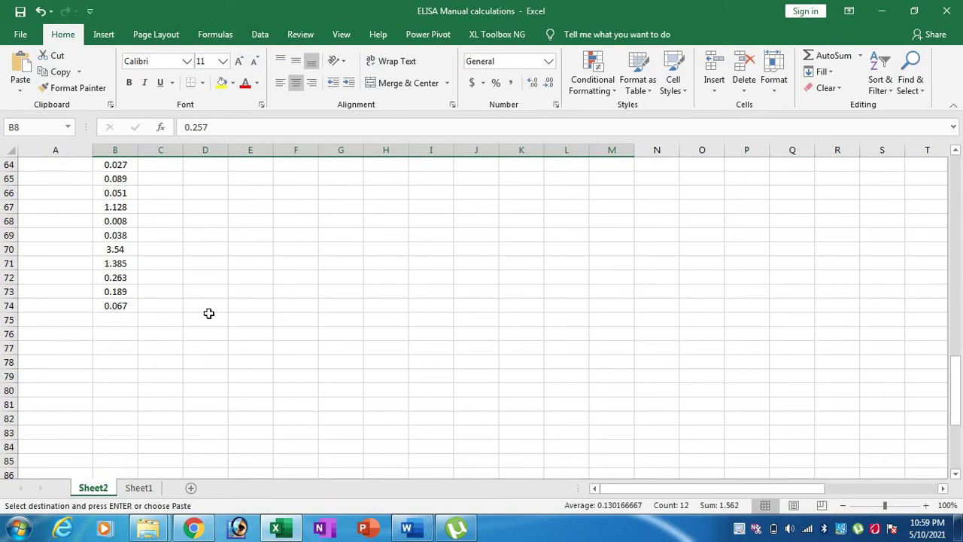
{"action": "left_click", "coordinate": [128, 236]}
{"action": "right_click", "coordinate": [128, 238]}
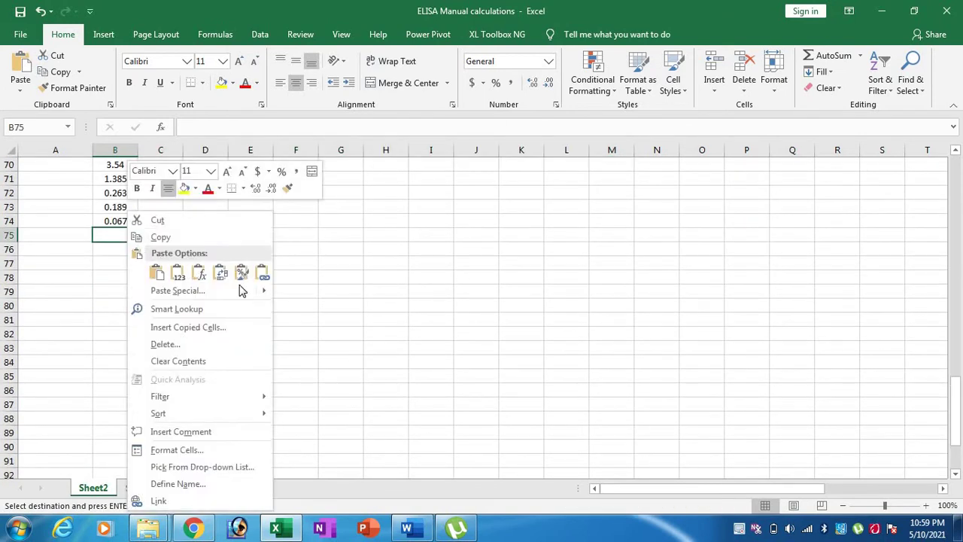
{"action": "left_click", "coordinate": [228, 277]}
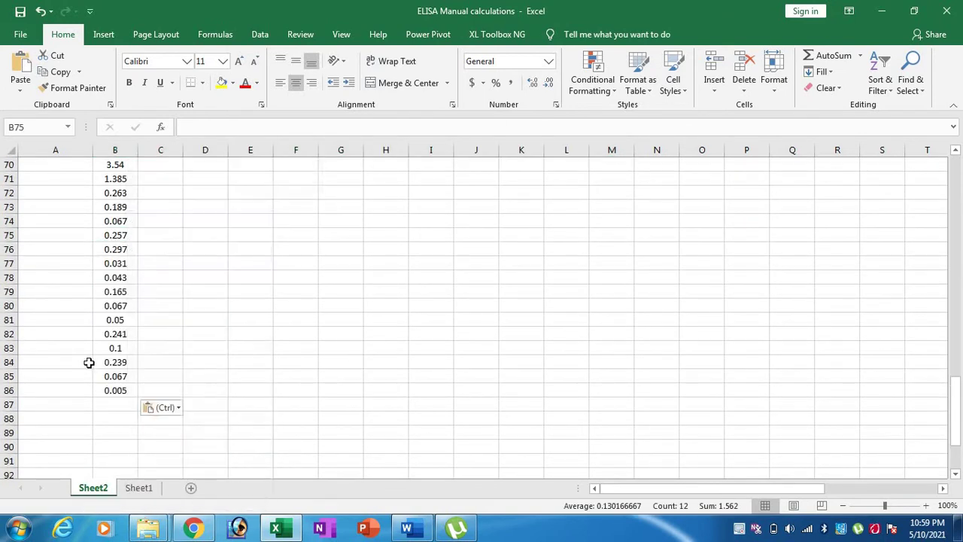
Label the 0 ng/ml absorbance reading as BLANK in C15.
{"action": "scroll", "coordinate": [139, 292], "scroll_direction": "up", "scroll_amount": 2}
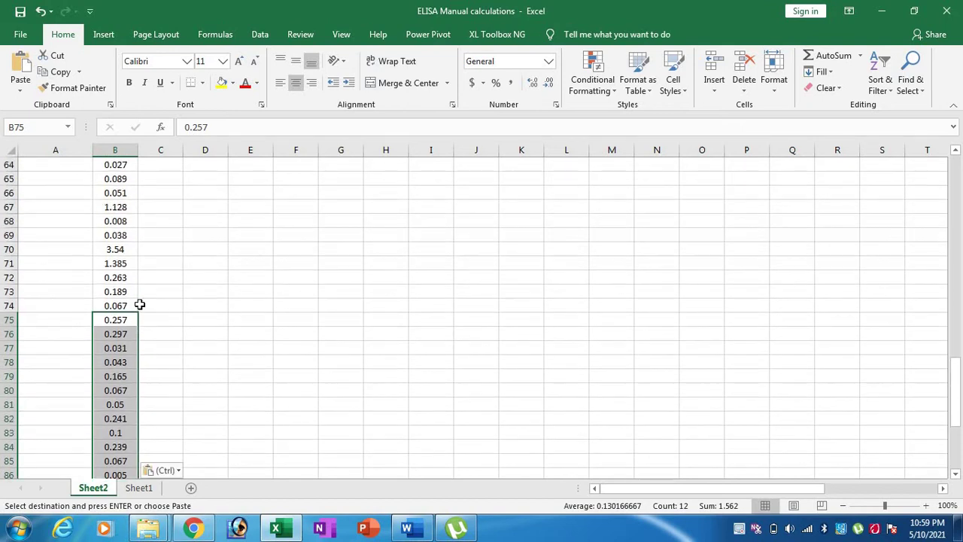
{"action": "scroll", "coordinate": [137, 340], "scroll_direction": "up", "scroll_amount": 20}
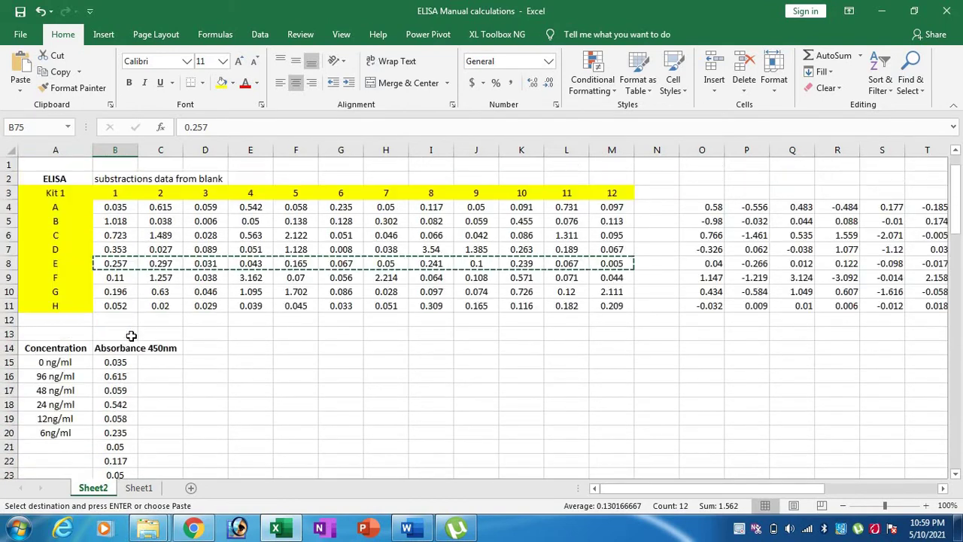
{"action": "left_click", "coordinate": [247, 358]}
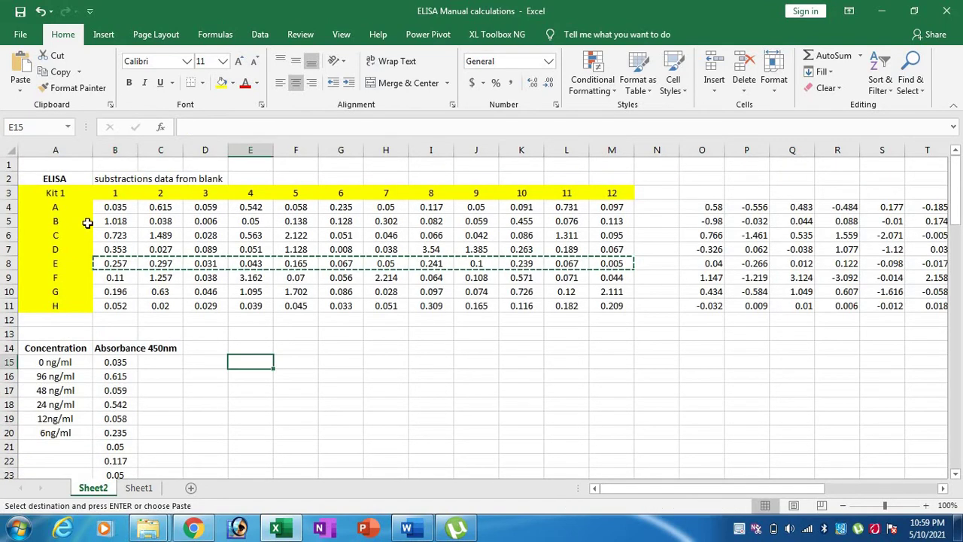
{"action": "left_click", "coordinate": [110, 353]}
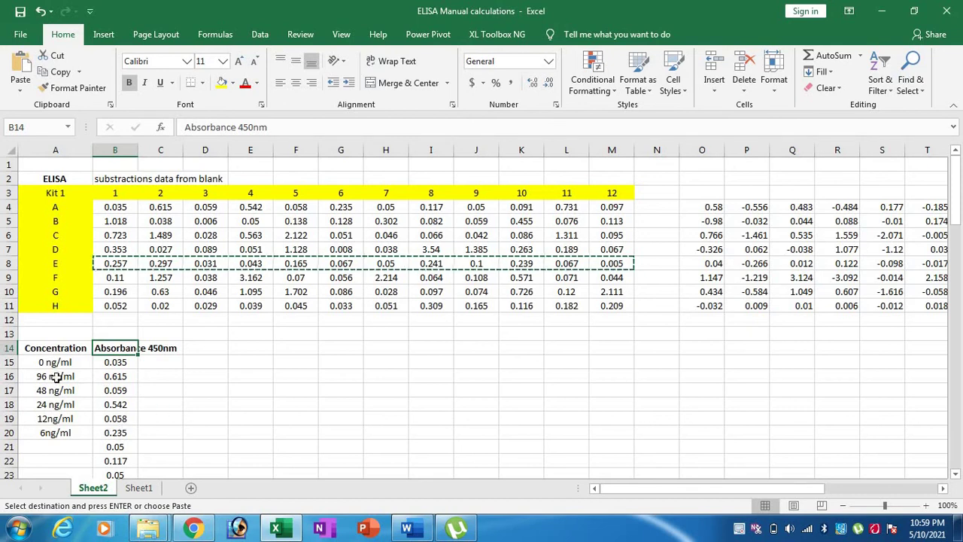
{"action": "left_click", "coordinate": [115, 366]}
{"action": "left_click", "coordinate": [170, 364]}
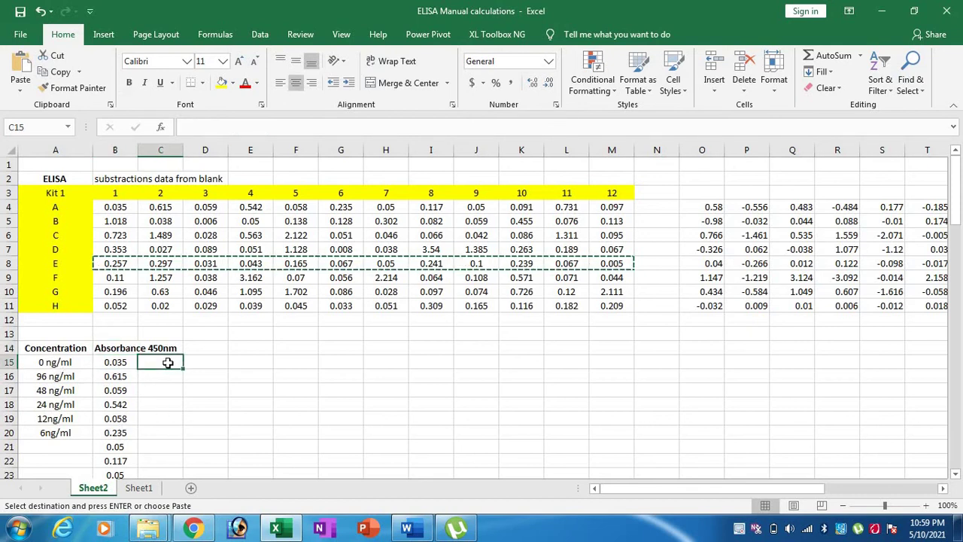
{"action": "type", "text": "BLAN"}
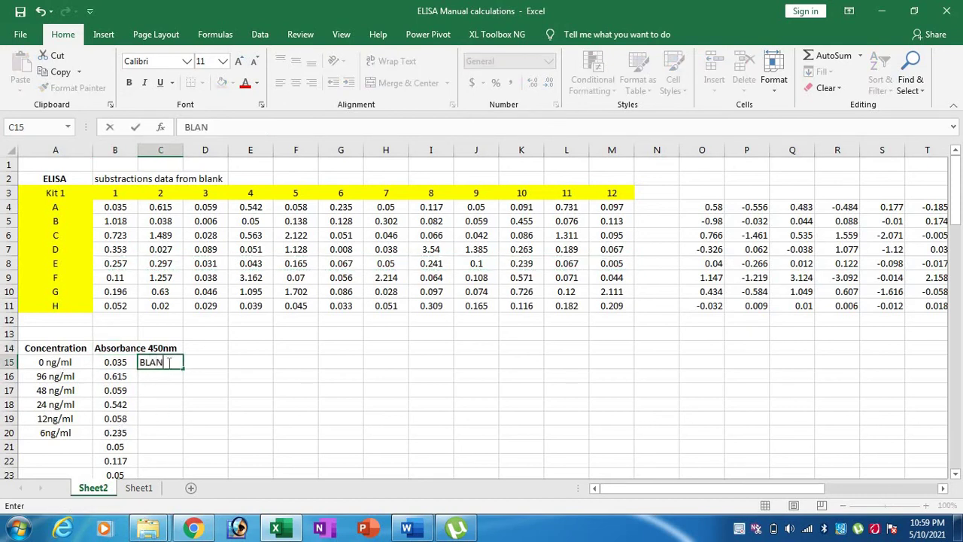
{"action": "type", "text": "K"}
{"action": "key", "text": "Return"}
Enter S1 in C16 beside the 96 ng/ml reading and fill the label series down to S5 in C20.
{"action": "type", "text": "S1"}
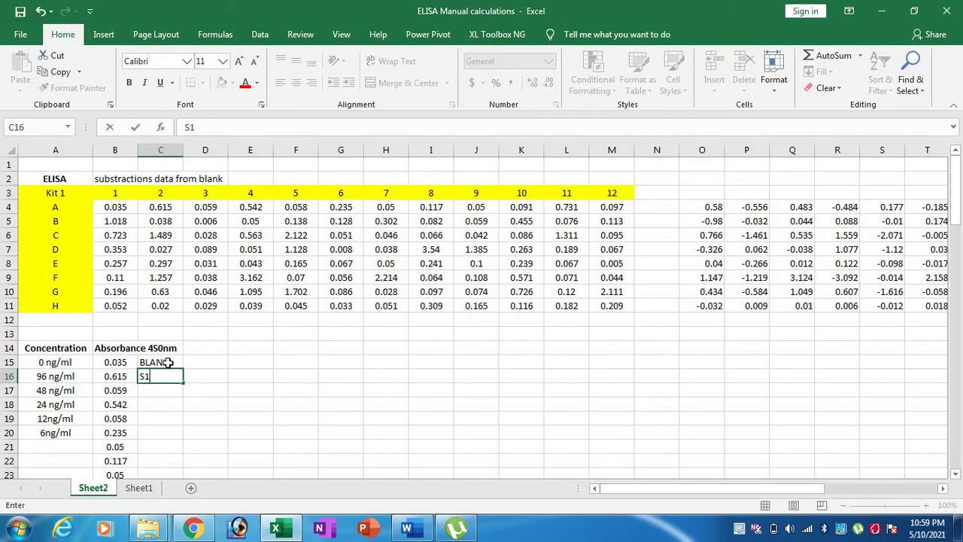
{"action": "key", "text": "Return"}
{"action": "left_click", "coordinate": [168, 378]}
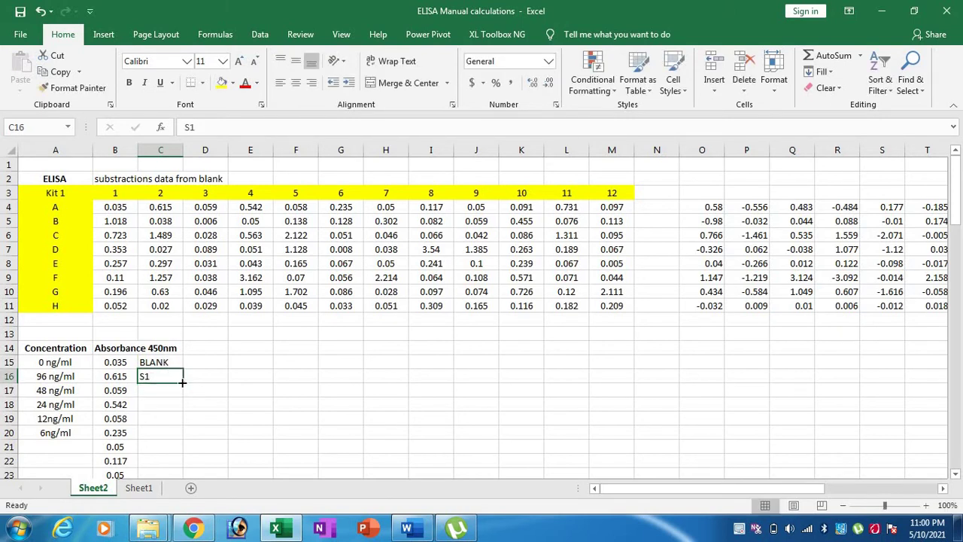
{"action": "left_click_drag", "start_coordinate": [182, 383], "coordinate": [168, 433]}
{"action": "left_click", "coordinate": [233, 399]}
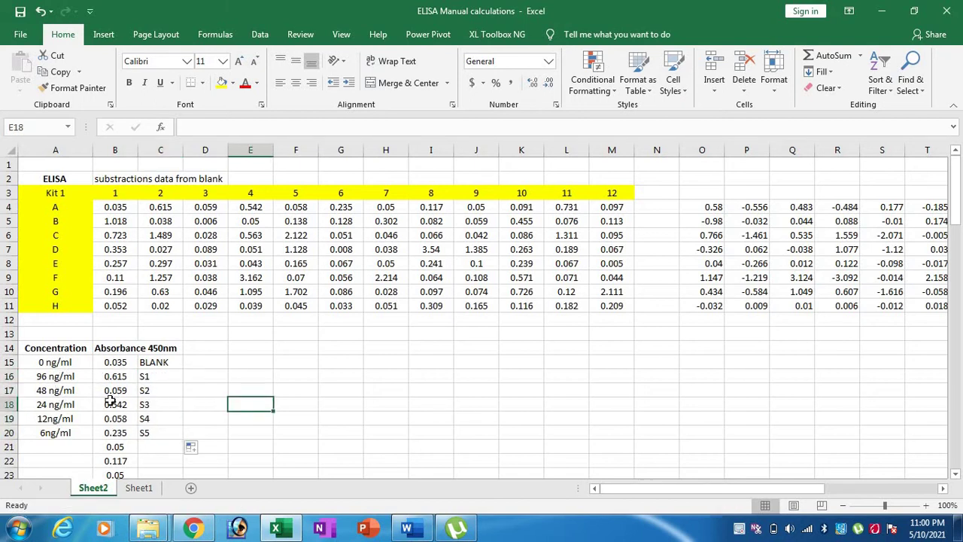
{"action": "left_click_drag", "start_coordinate": [64, 375], "coordinate": [58, 433]}
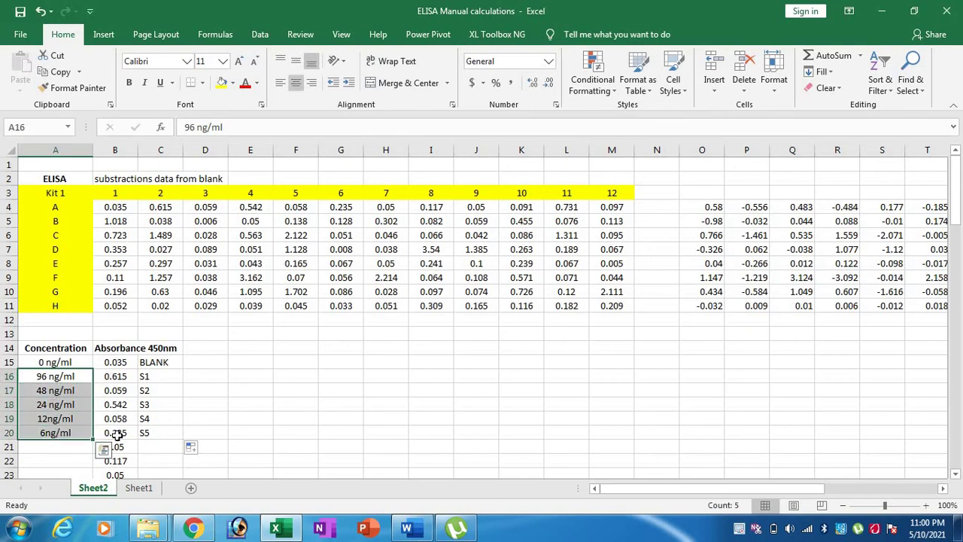
{"action": "scroll", "coordinate": [117, 434], "scroll_direction": "down", "scroll_amount": 2}
{"action": "left_click_drag", "start_coordinate": [134, 364], "coordinate": [116, 461]}
{"action": "left_click", "coordinate": [235, 337]}
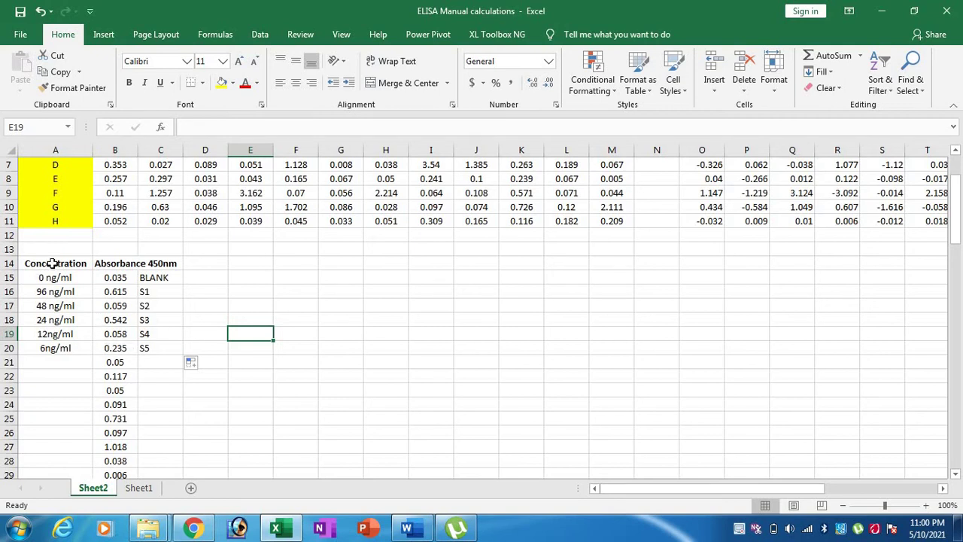
Insert a plain X Y (Scatter) chart from the Concentration and Absorbance 450nm data in A14:B20.
{"action": "scroll", "coordinate": [101, 311], "scroll_direction": "up", "scroll_amount": 2}
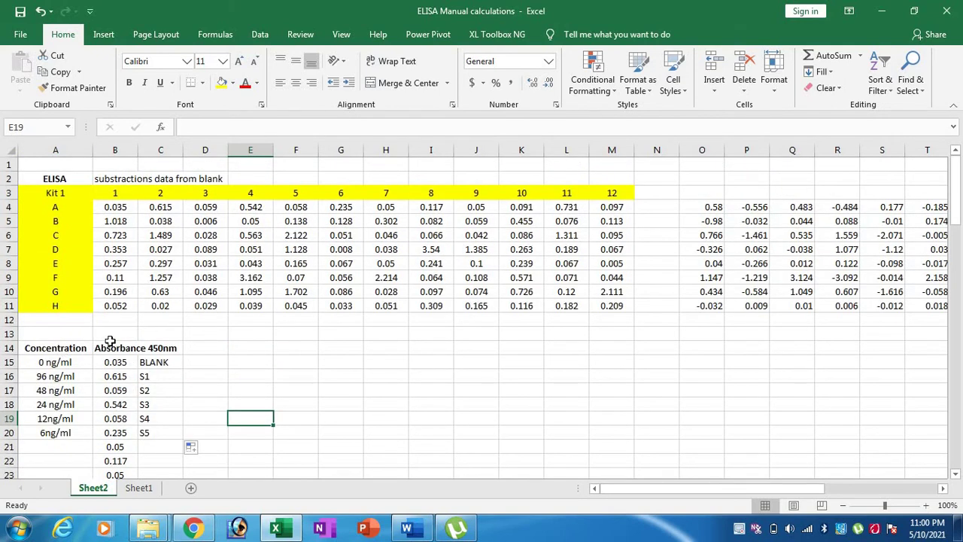
{"action": "left_click_drag", "start_coordinate": [71, 348], "coordinate": [116, 428]}
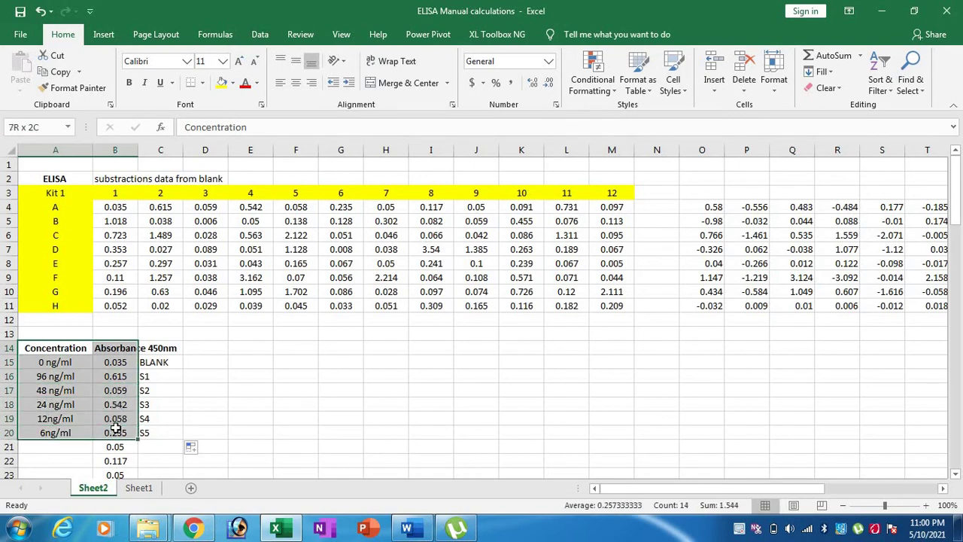
{"action": "left_click_drag", "start_coordinate": [117, 428], "coordinate": [115, 427]}
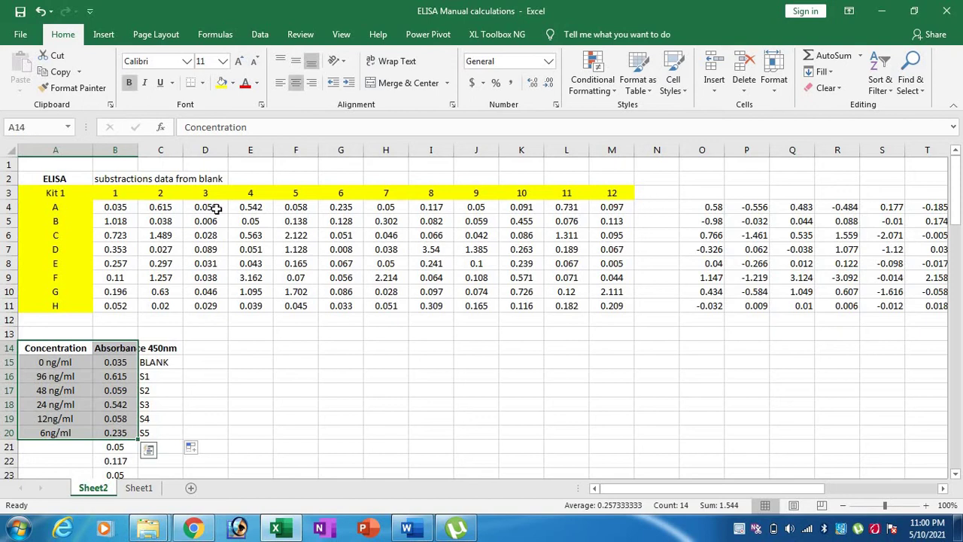
{"action": "left_click", "coordinate": [103, 34]}
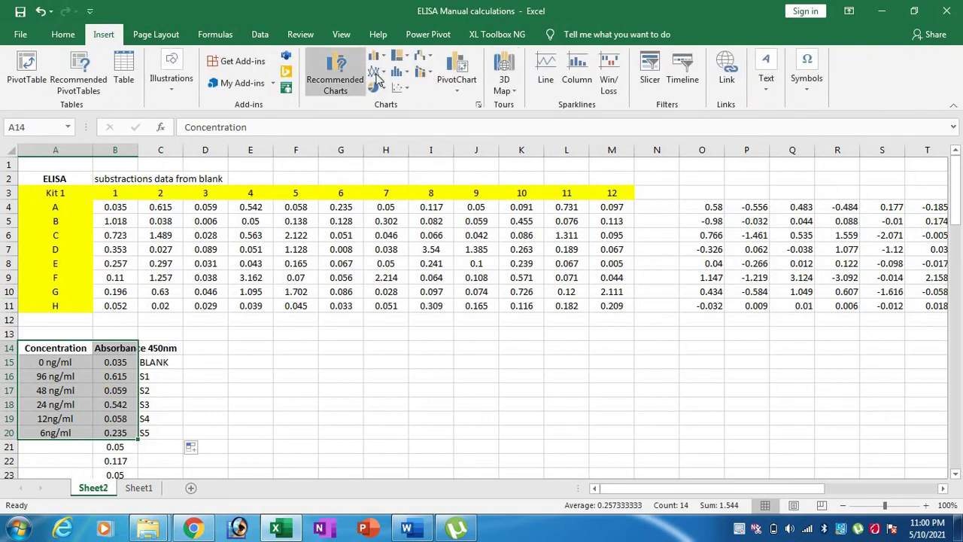
{"action": "left_click", "coordinate": [352, 81]}
{"action": "left_click", "coordinate": [371, 78]}
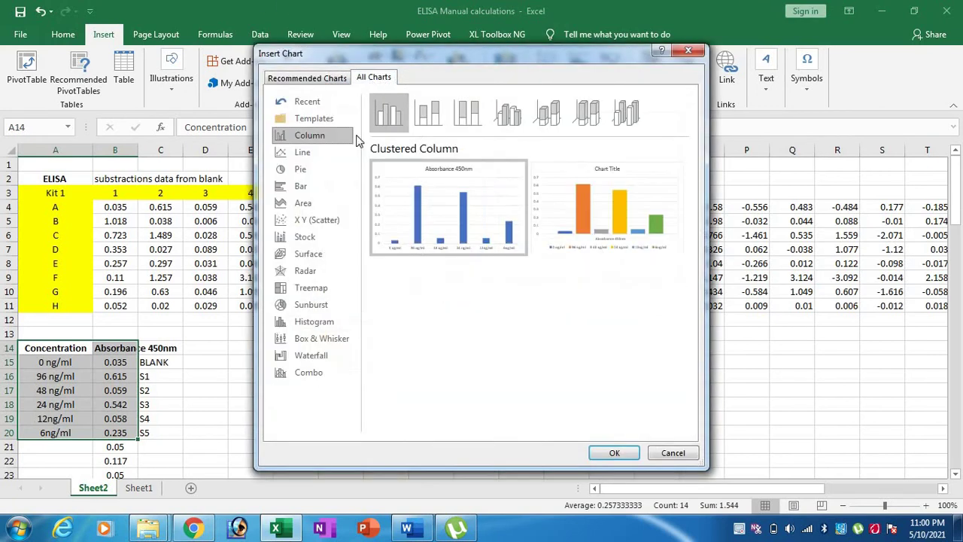
{"action": "left_click", "coordinate": [313, 225]}
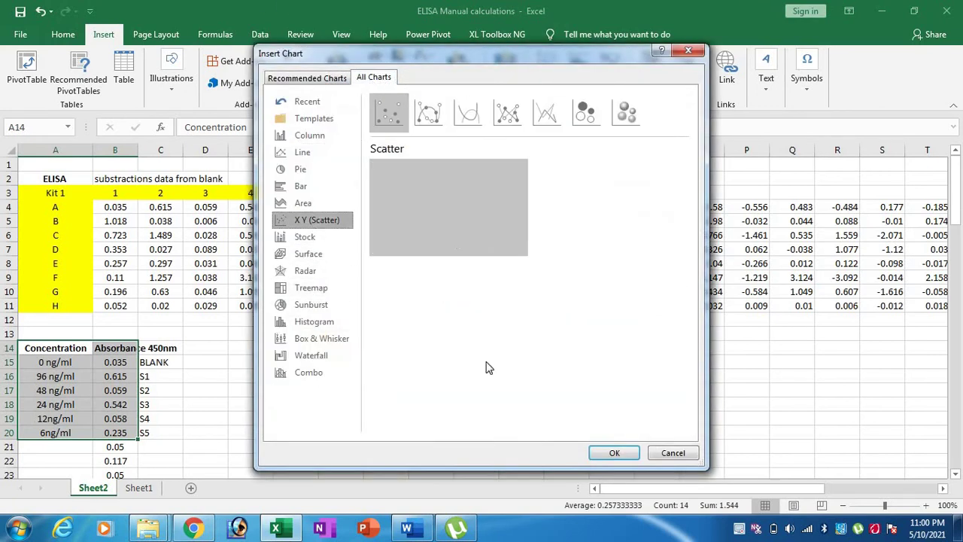
{"action": "mouse_move", "coordinate": [460, 234]}
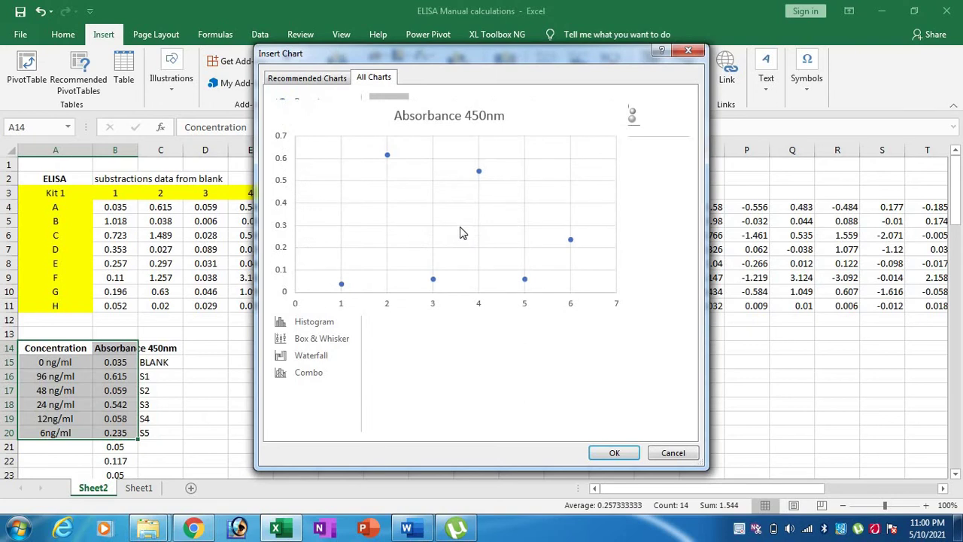
{"action": "left_click", "coordinate": [611, 452]}
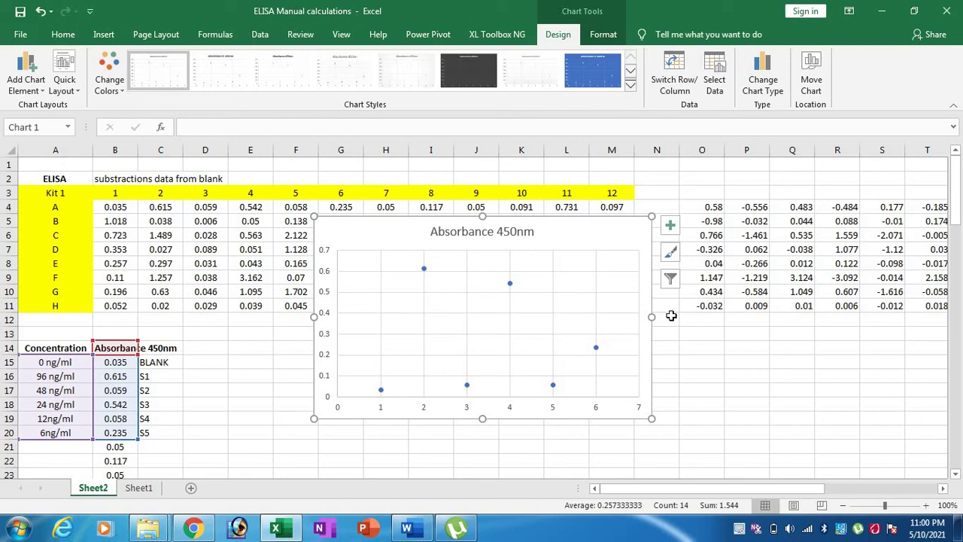
Add a linear trendline to the absorbance data points and move the chart away from the middle of the plate readings, over columns K to R.
{"action": "right_click", "coordinate": [595, 347]}
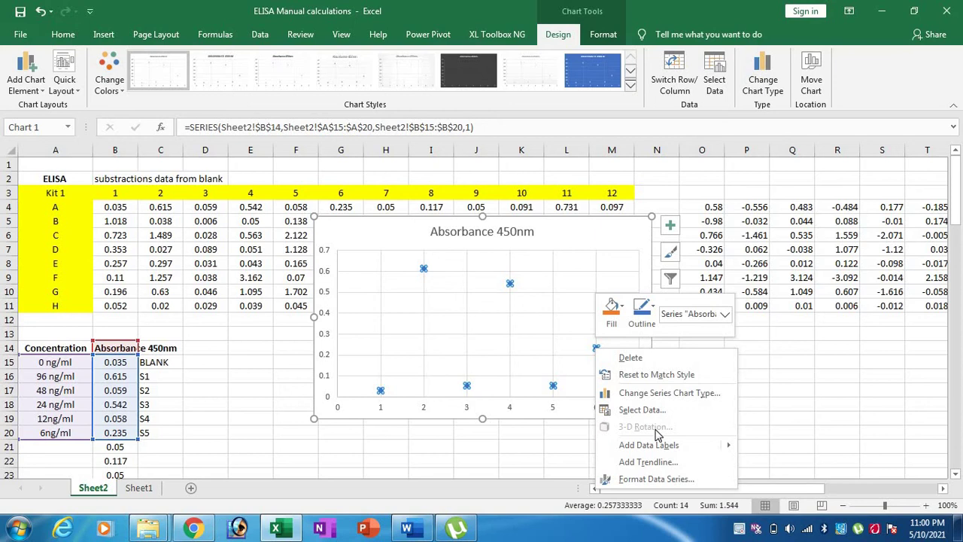
{"action": "left_click", "coordinate": [633, 462]}
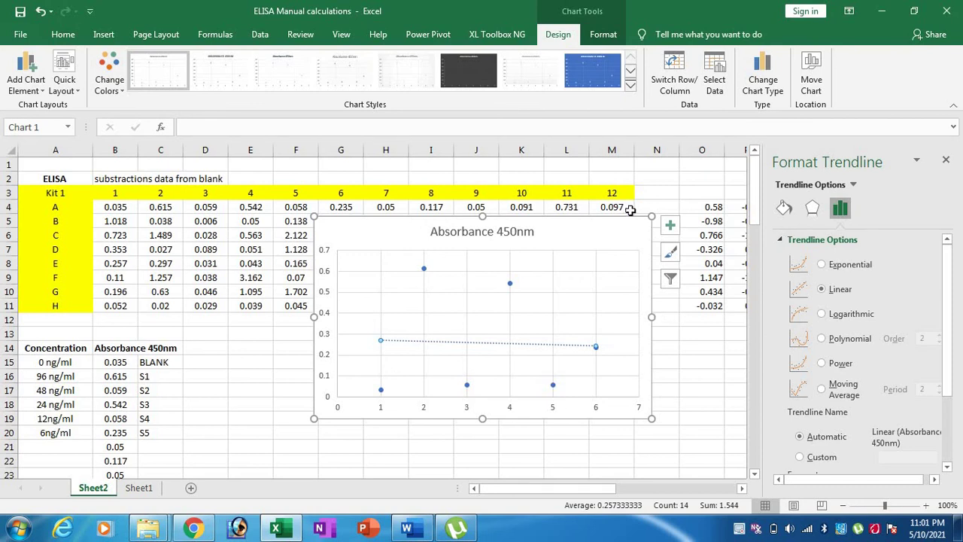
{"action": "left_click_drag", "start_coordinate": [618, 228], "coordinate": [777, 227]}
{"action": "left_click", "coordinate": [946, 159]}
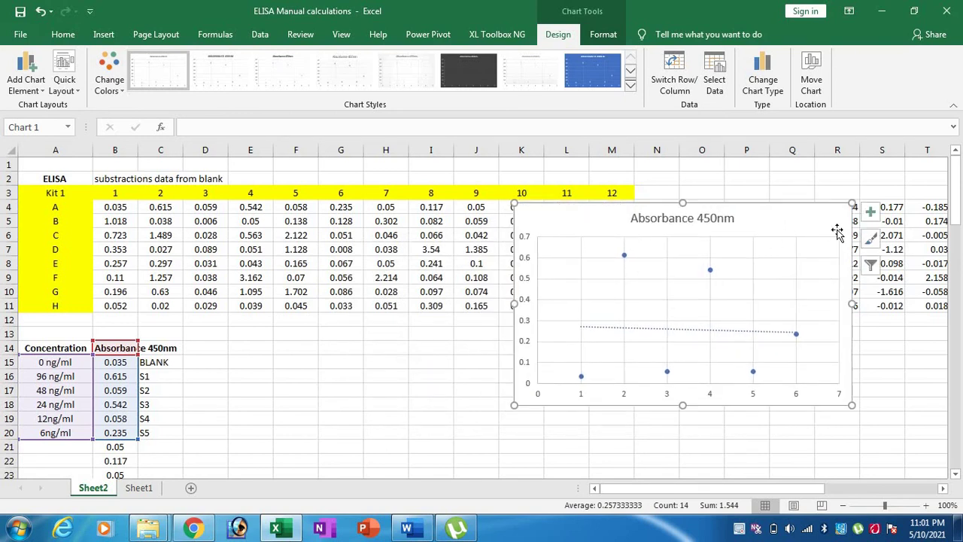
Show the chart's axis titles and hide its gridlines, and move the chart down so it starts around row 7.
{"action": "left_click", "coordinate": [870, 212]}
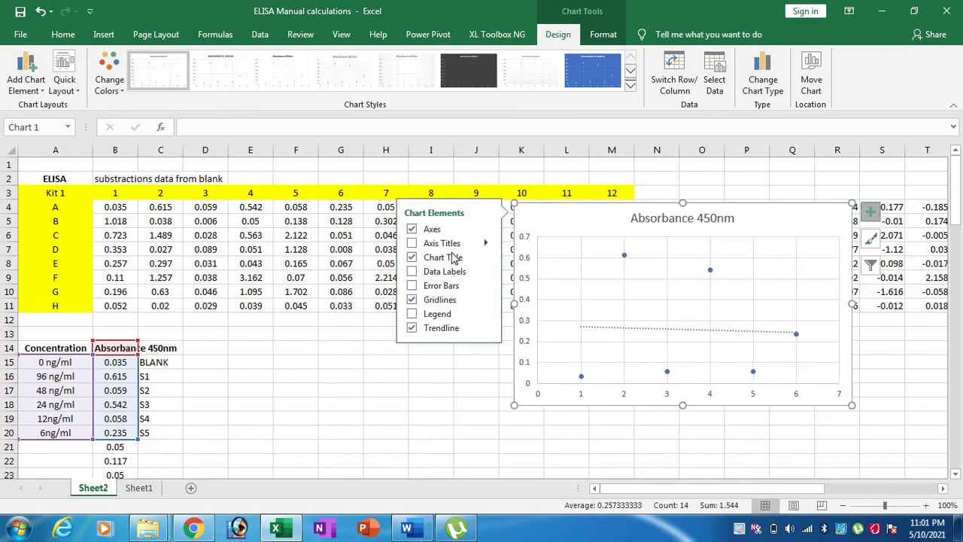
{"action": "left_click", "coordinate": [431, 303]}
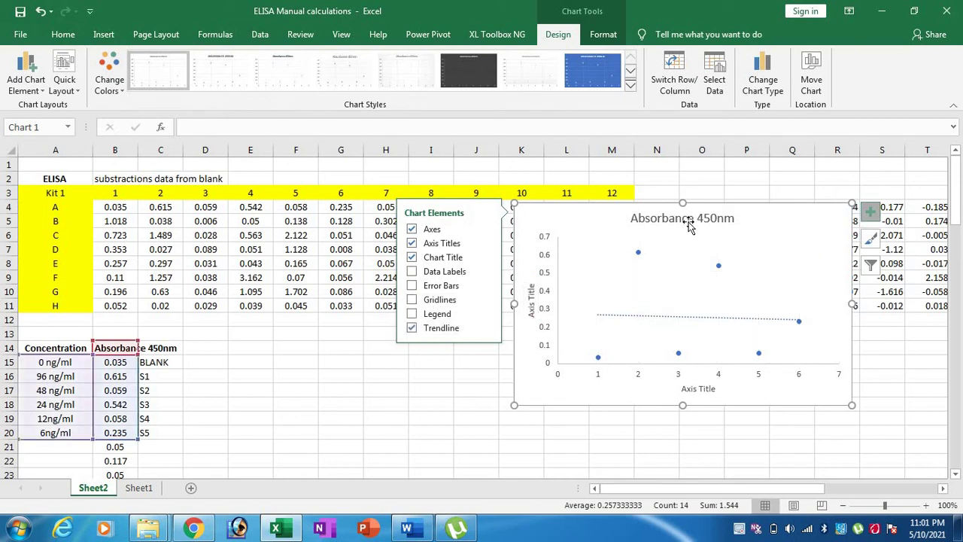
{"action": "left_click", "coordinate": [782, 220]}
{"action": "left_click", "coordinate": [715, 219]}
{"action": "left_click", "coordinate": [509, 216]}
{"action": "left_click_drag", "start_coordinate": [532, 210], "coordinate": [510, 262]}
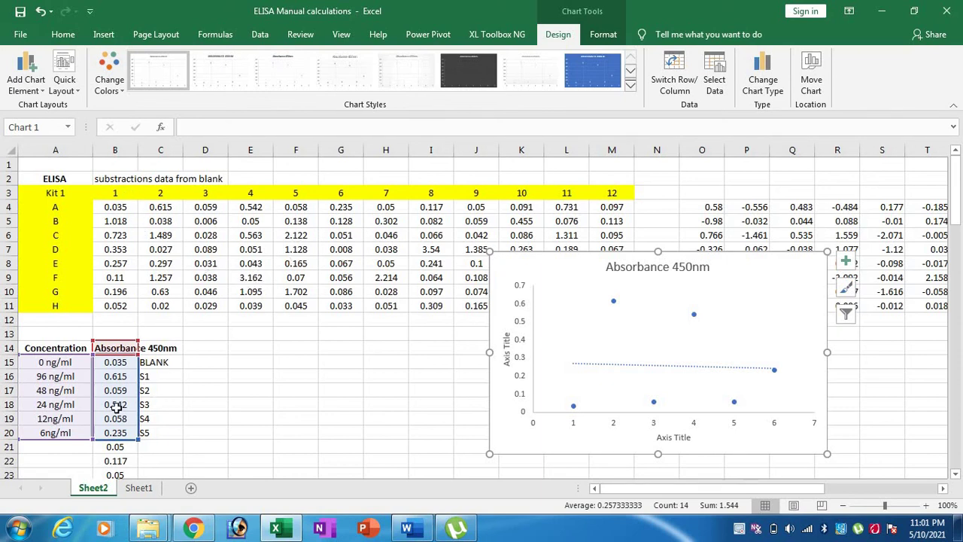
{"action": "scroll", "coordinate": [161, 349], "scroll_direction": "down", "scroll_amount": 1}
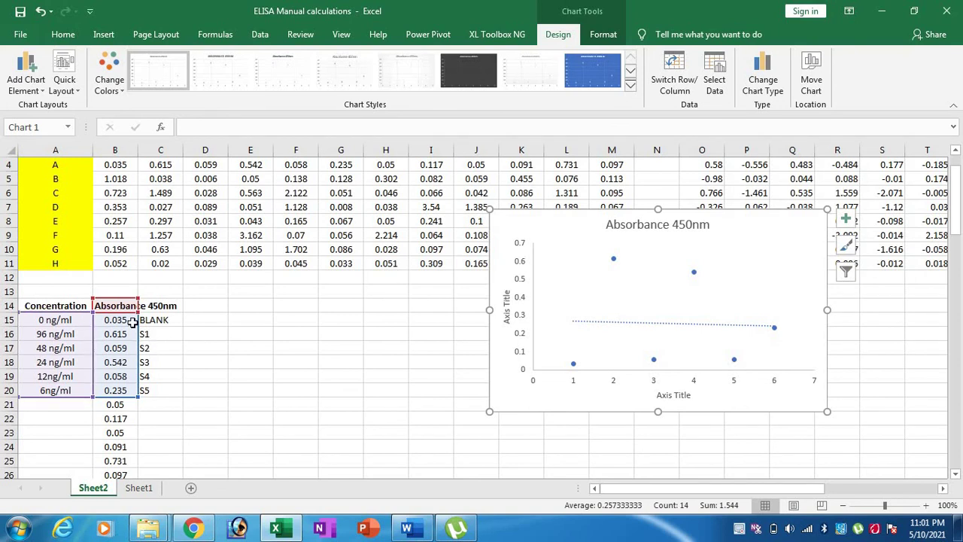
{"action": "left_click", "coordinate": [253, 345]}
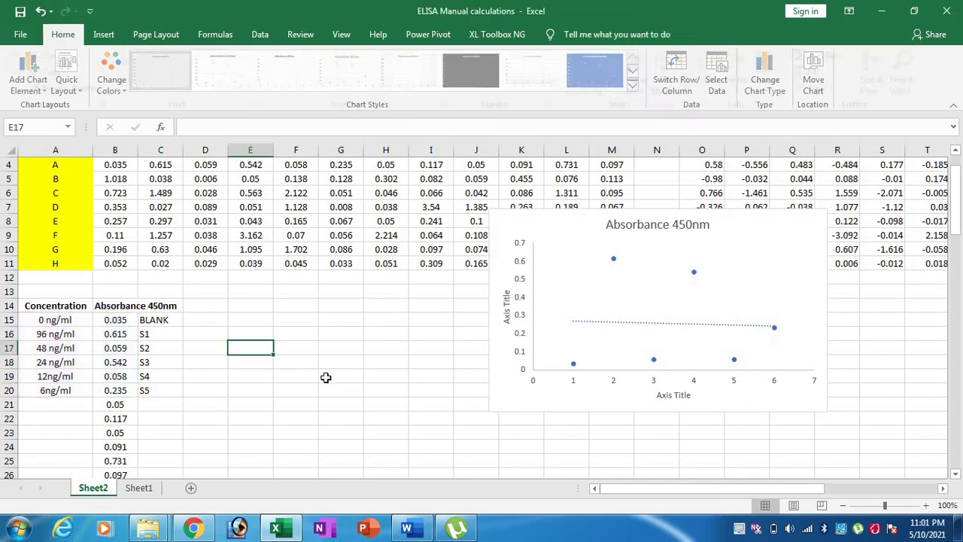
{"action": "scroll", "coordinate": [324, 379], "scroll_direction": "up", "scroll_amount": 1}
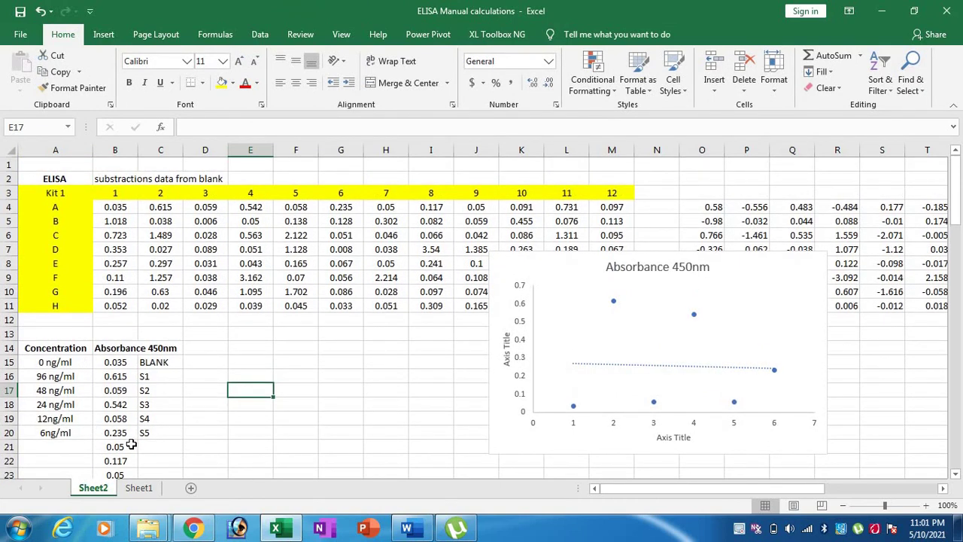
{"action": "scroll", "coordinate": [131, 444], "scroll_direction": "down", "scroll_amount": 1}
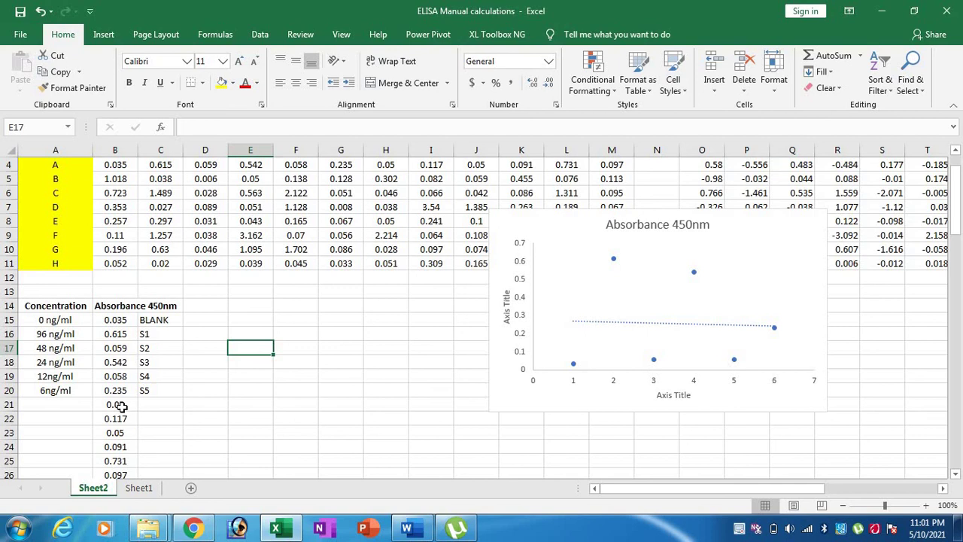